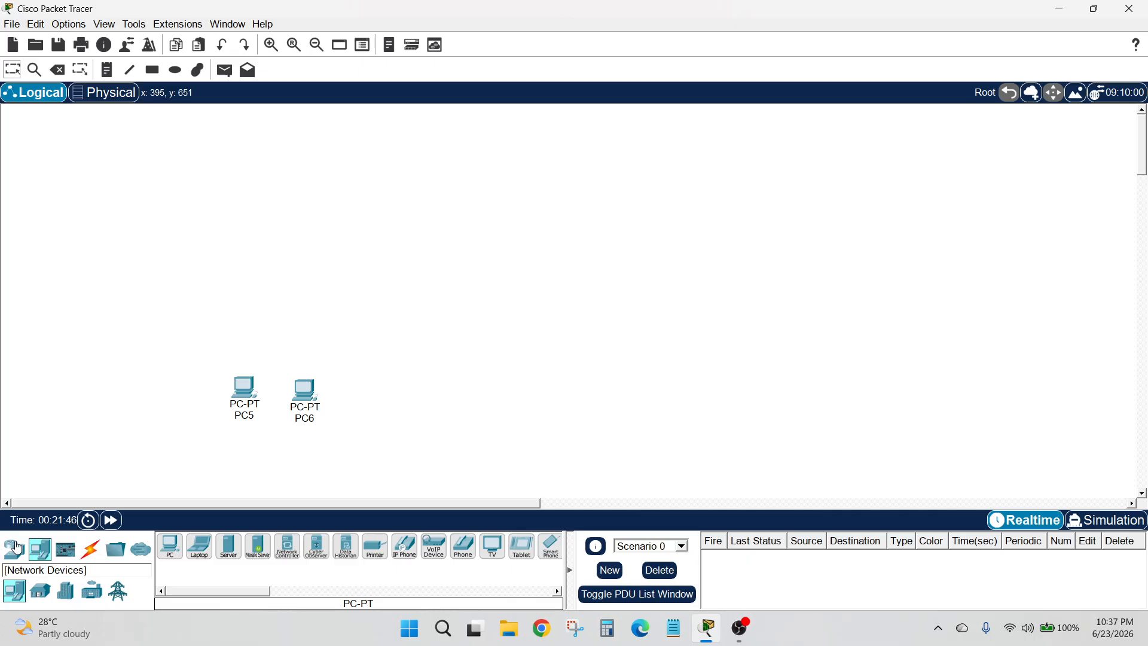
# - Place an ISR4331 router and a 2960 switch in a column above the two PCs
pyautogui.click(14, 548)
pyautogui.click(199, 545)
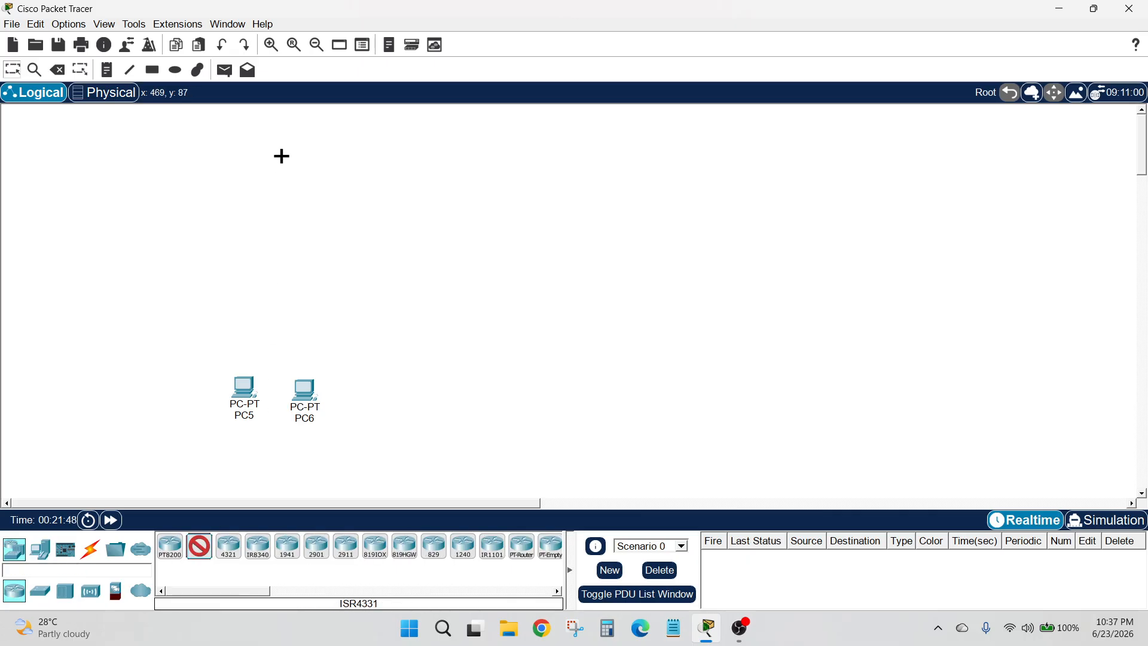
pyautogui.click(282, 156)
pyautogui.click(40, 591)
pyautogui.click(170, 545)
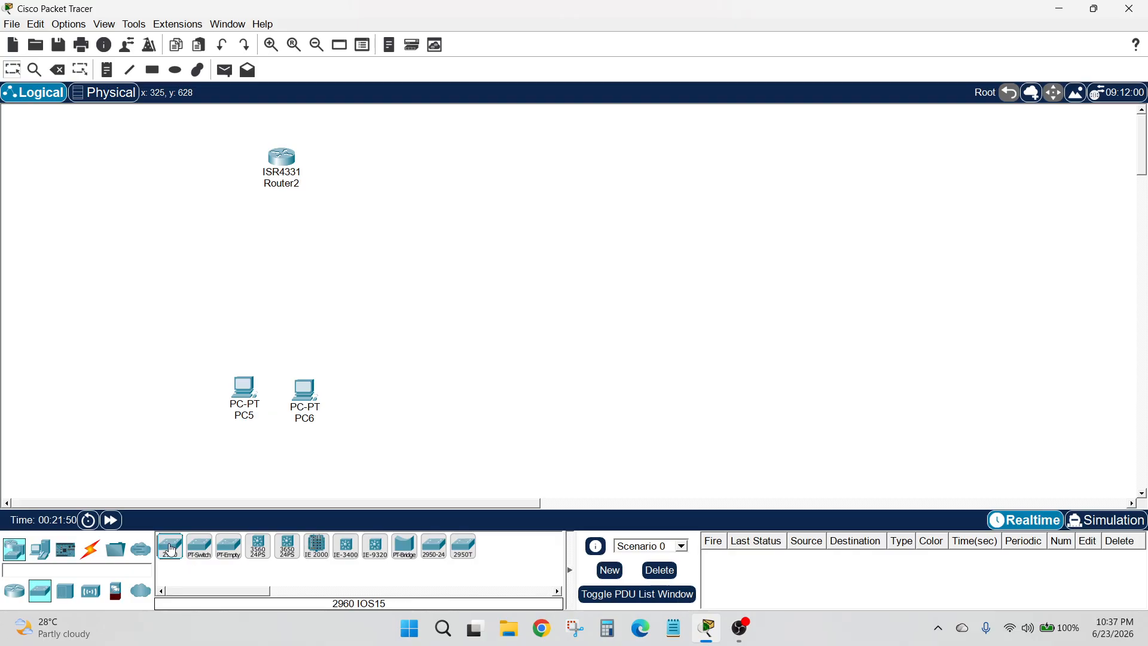
pyautogui.click(286, 262)
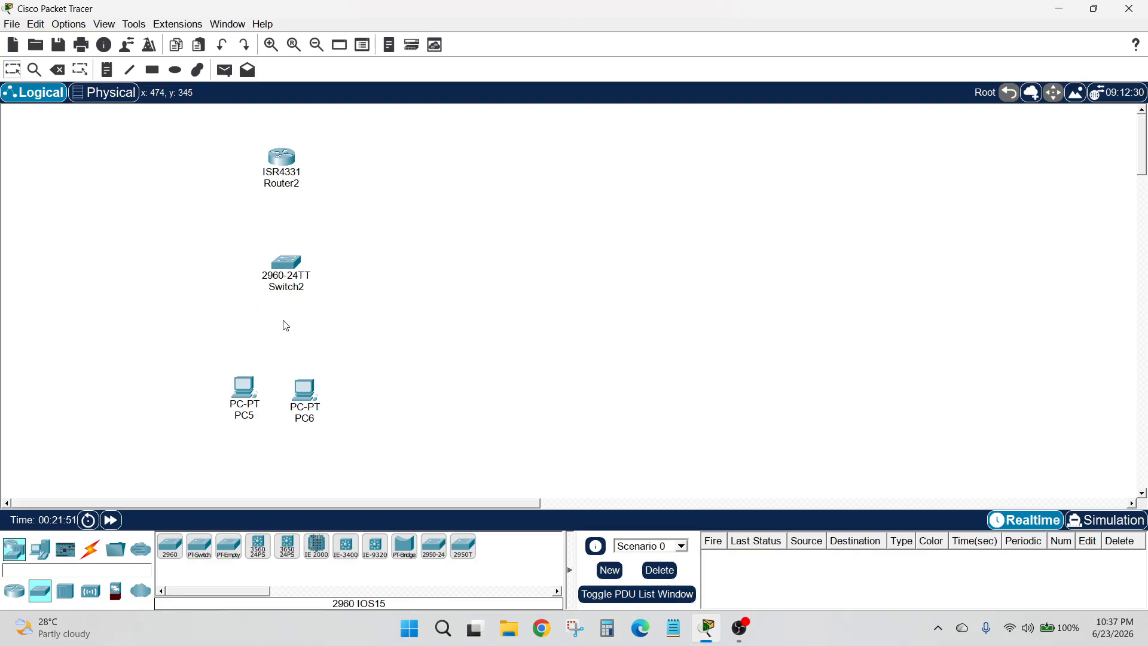
# - Connect PC5's FastEthernet0 to the switch's FastEthernet0/1 with a copper straight-through cable
pyautogui.click(90, 549)
pyautogui.click(257, 546)
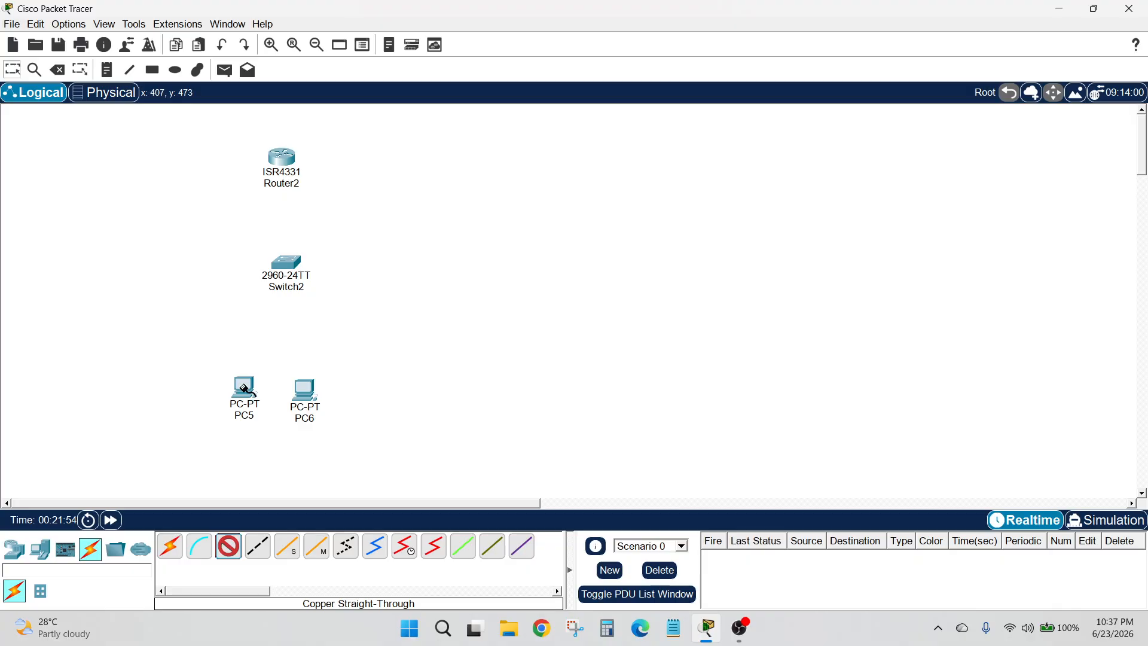
pyautogui.click(243, 388)
pyautogui.click(262, 431)
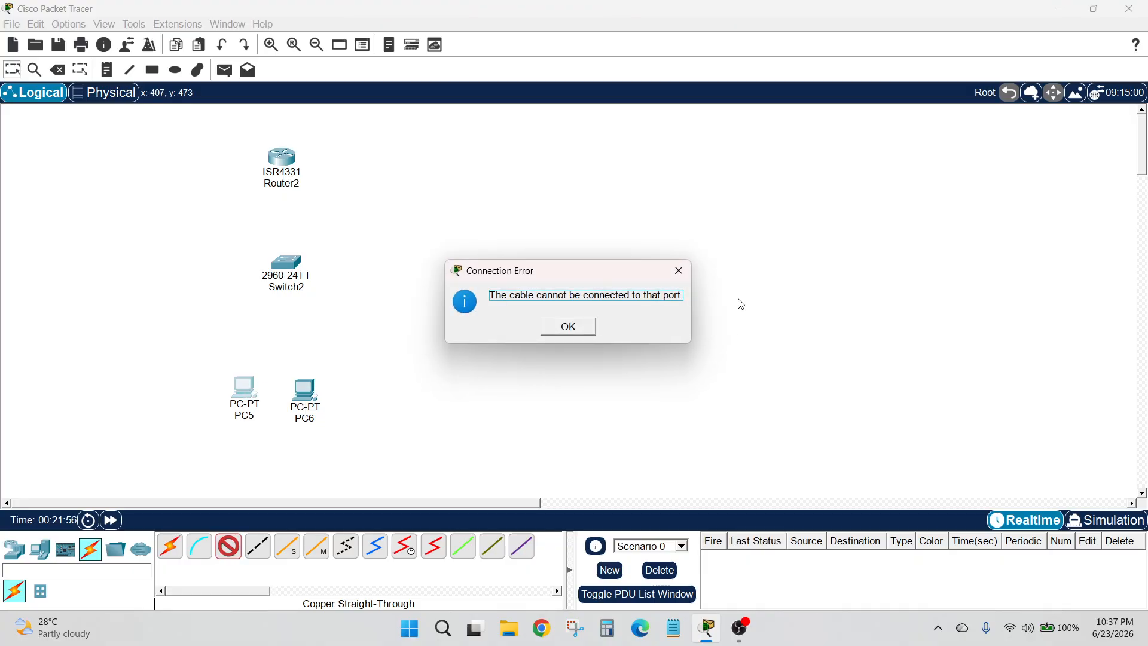
pyautogui.click(679, 270)
pyautogui.click(258, 389)
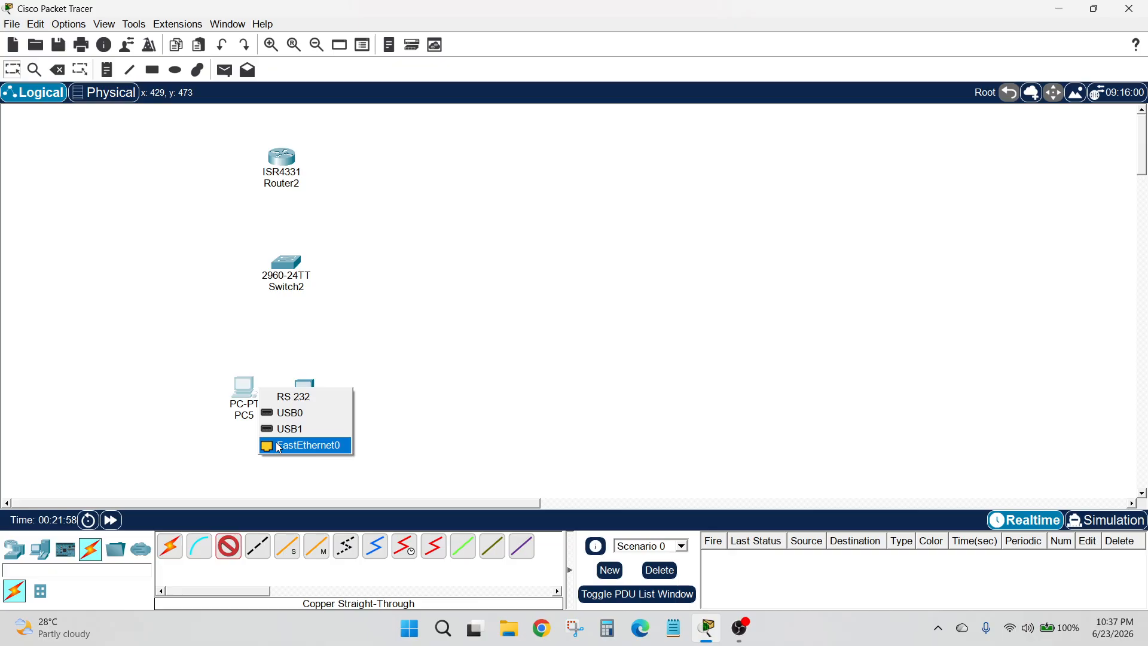
pyautogui.click(301, 446)
pyautogui.click(286, 263)
pyautogui.click(389, 26)
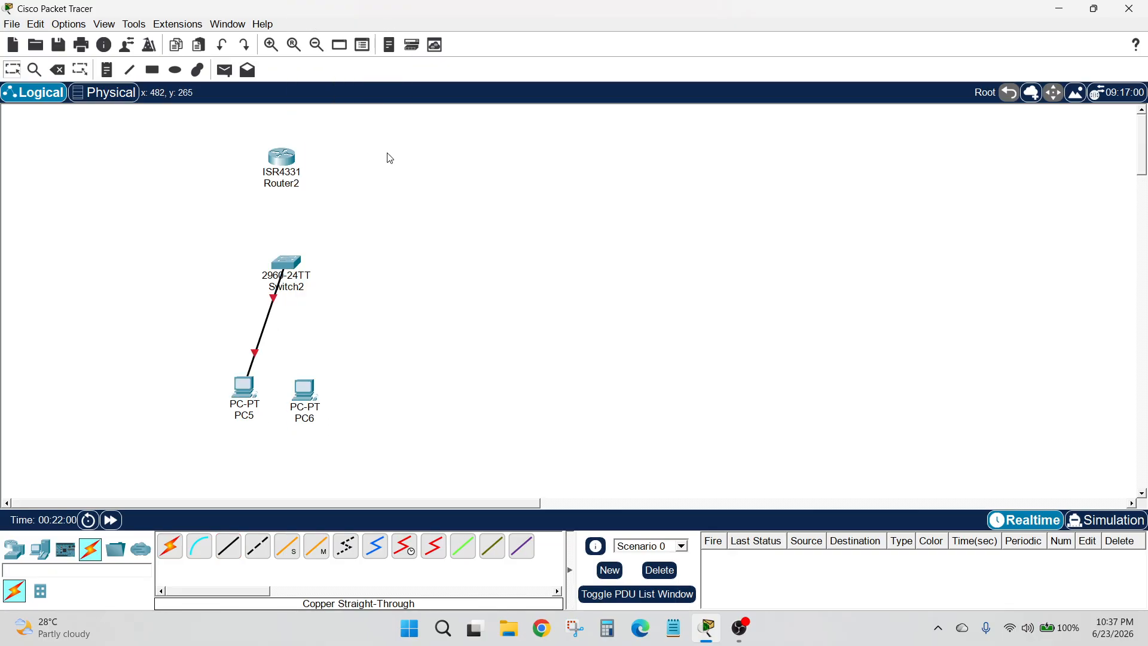
# - Connect PC6's FastEthernet0 to the switch's FastEthernet0/2 with a copper straight-through cable
pyautogui.click(303, 386)
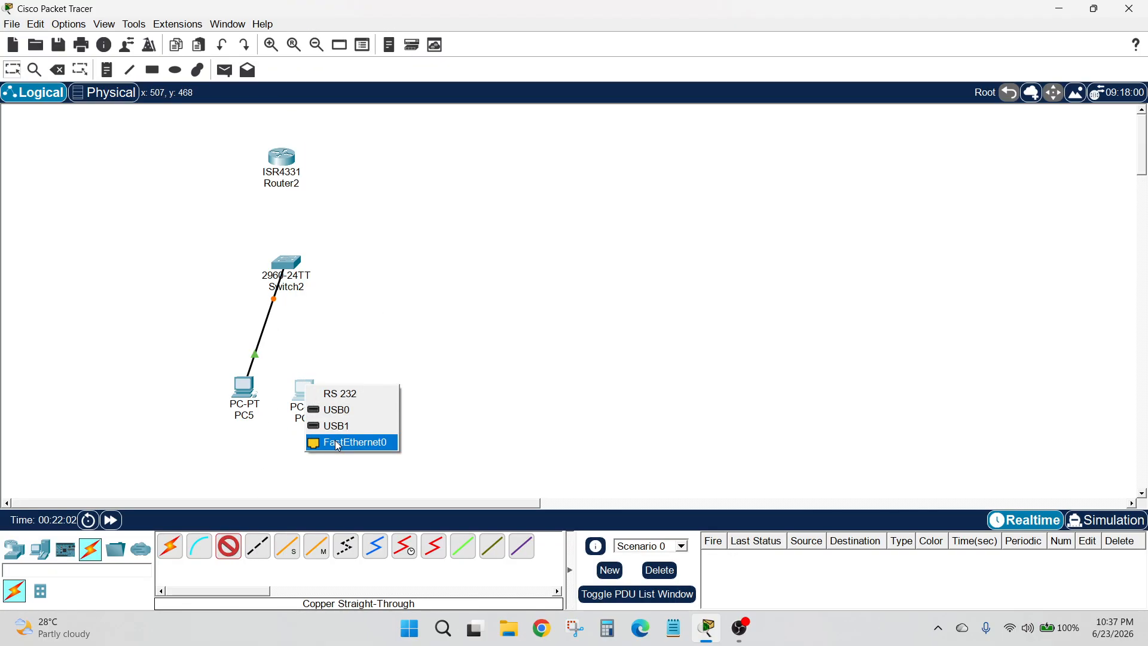
pyautogui.click(346, 441)
pyautogui.click(290, 267)
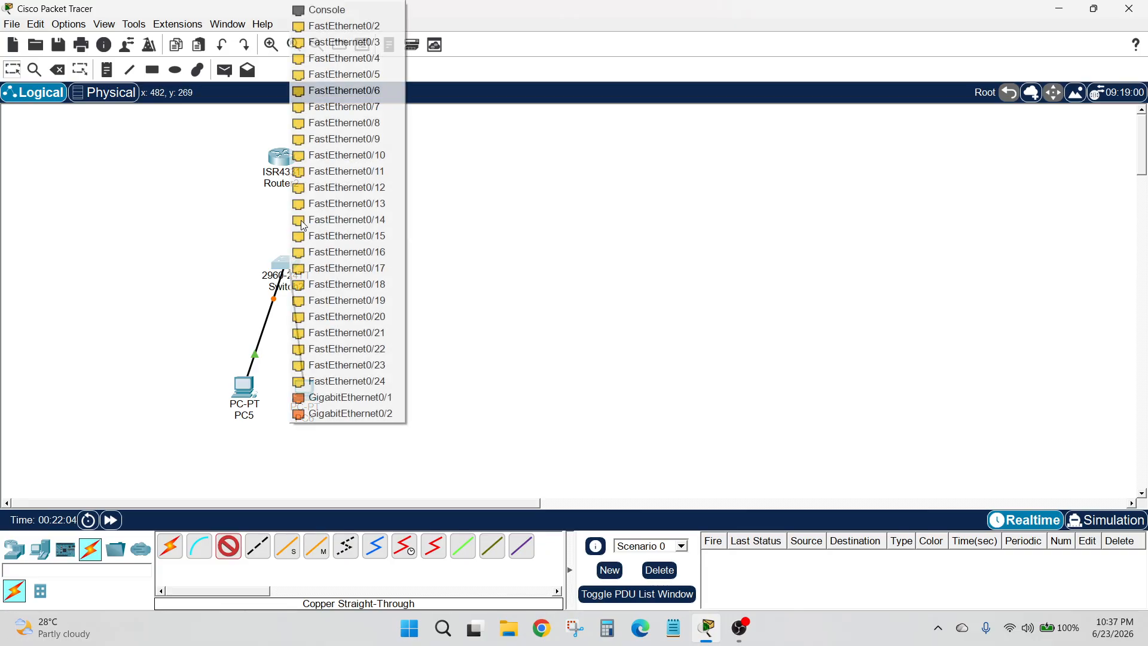
pyautogui.click(329, 28)
# - Connect the switch's FastEthernet0/3 to the router's GigabitEthernet0/0/0 with a copper straight-through cable, and move the router slightly higher
pyautogui.click(235, 547)
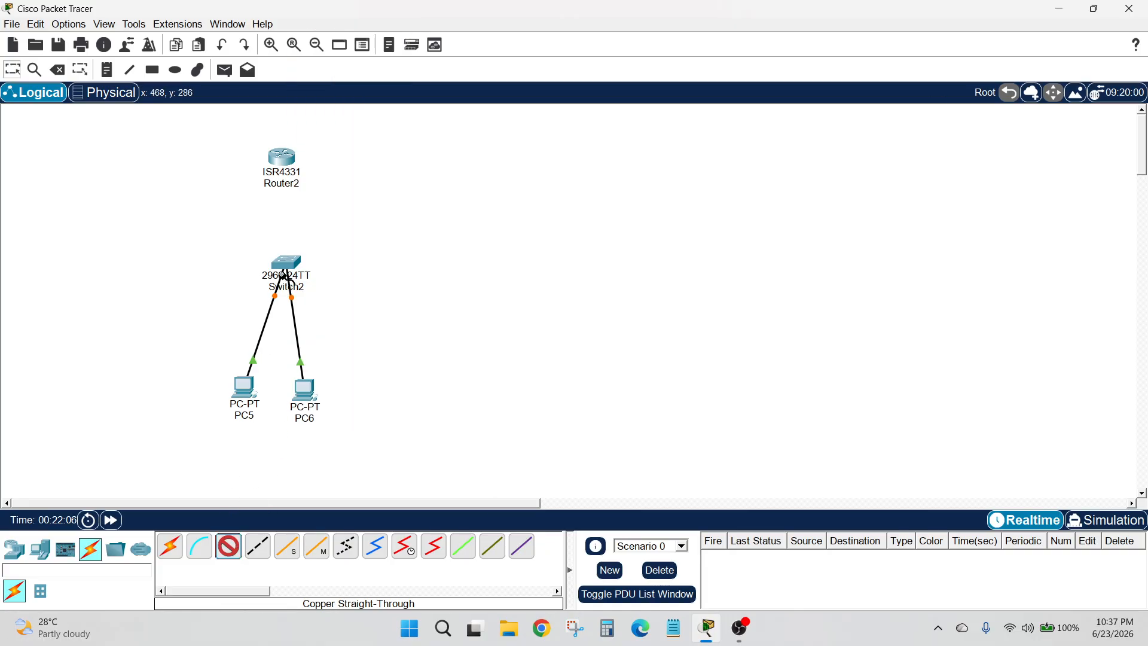
pyautogui.click(288, 260)
pyautogui.click(376, 27)
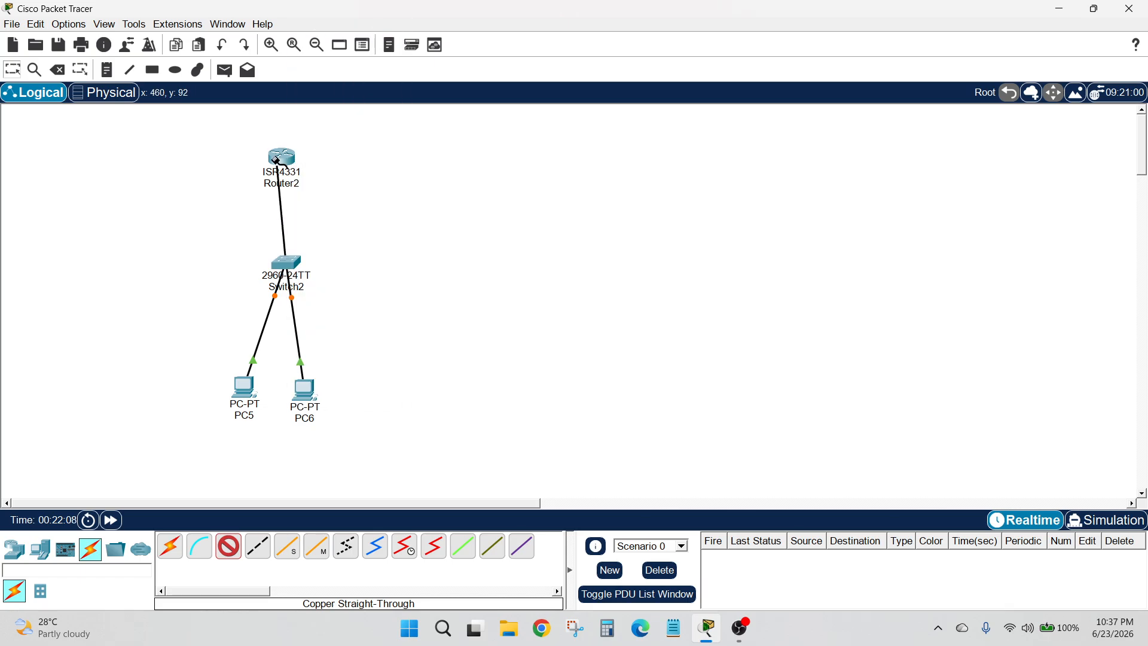
pyautogui.click(282, 158)
pyautogui.click(312, 217)
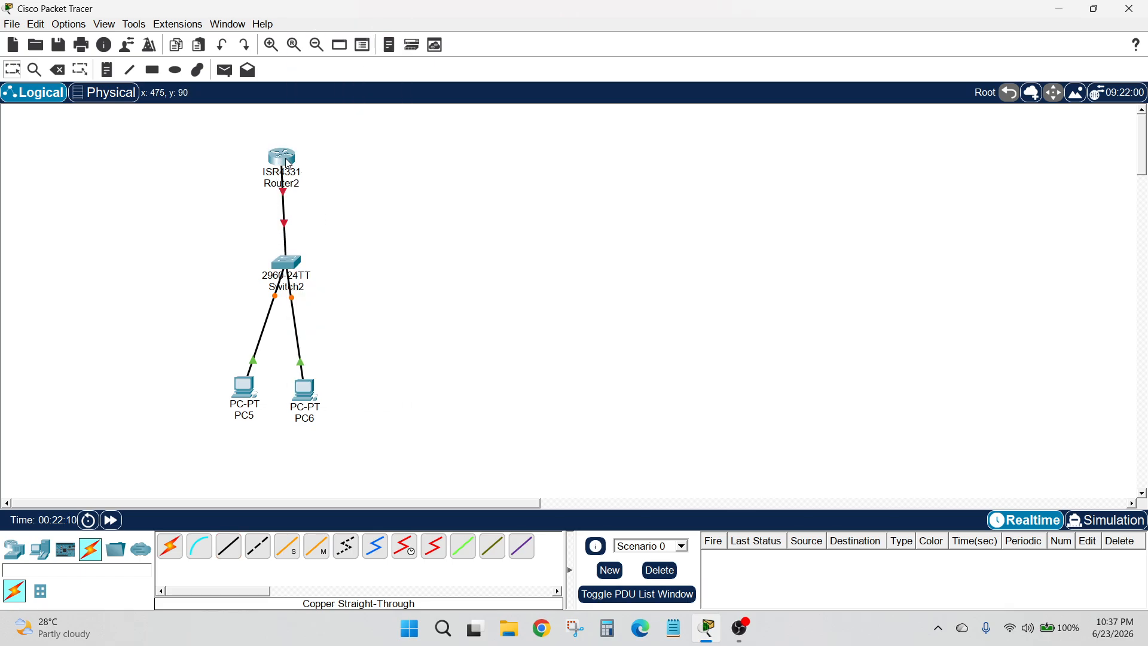
pyautogui.moveTo(283, 157); pyautogui.dragTo(290, 134)
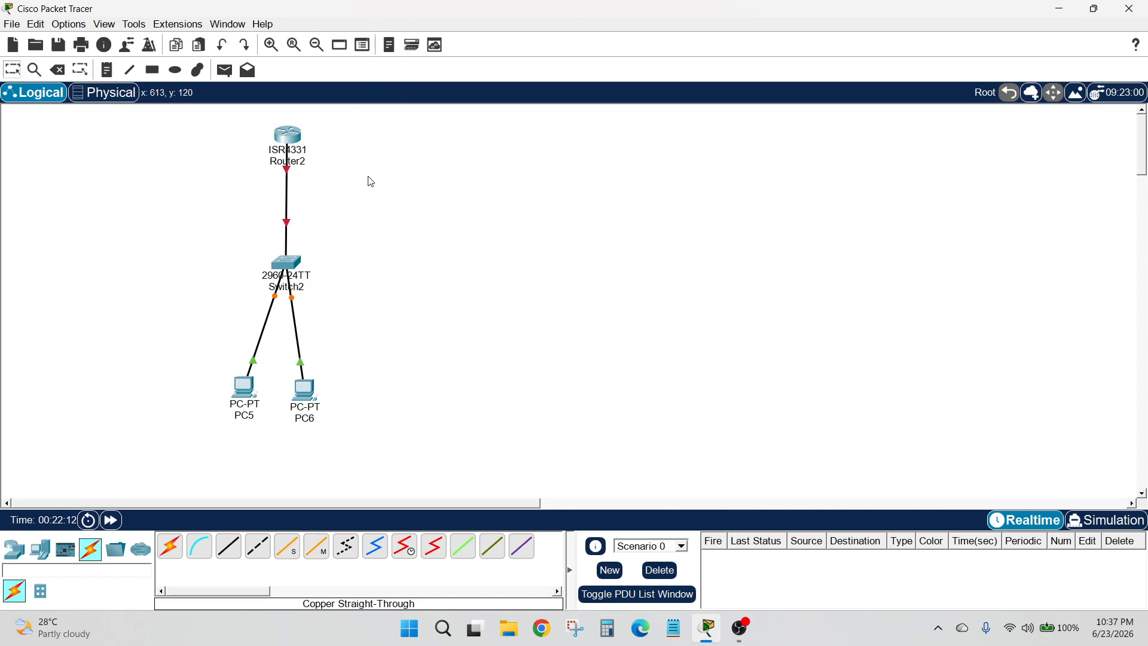
# - Configure PC5 with static IPv4 address 192.168.1.2, subnet mask 255.255.255.0 and default gateway 192.168.1.1
pyautogui.click(244, 387)
pyautogui.click(129, 39)
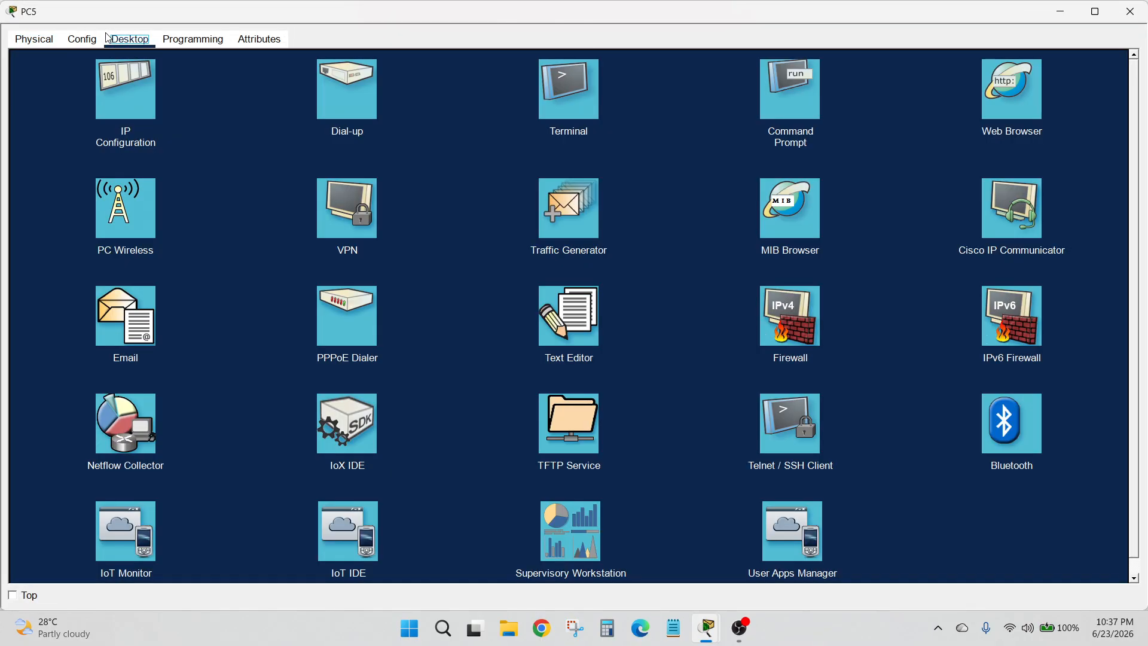
pyautogui.click(120, 86)
pyautogui.click(787, 136)
pyautogui.write('1')
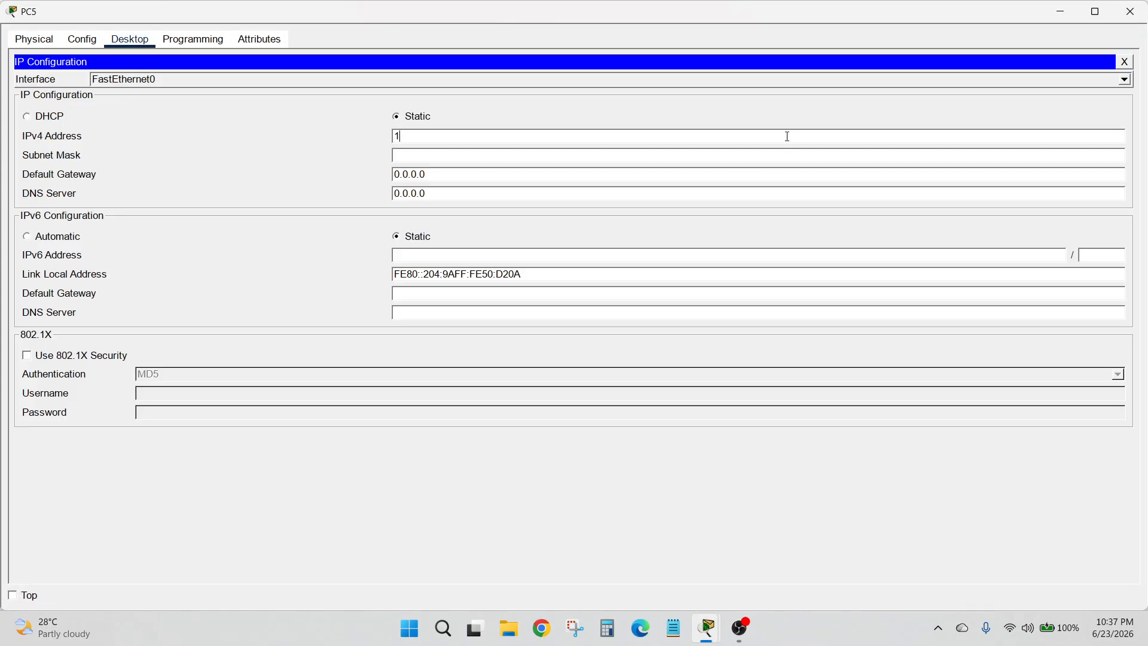
pyautogui.write('92.168.1.2')
pyautogui.press('Tab')
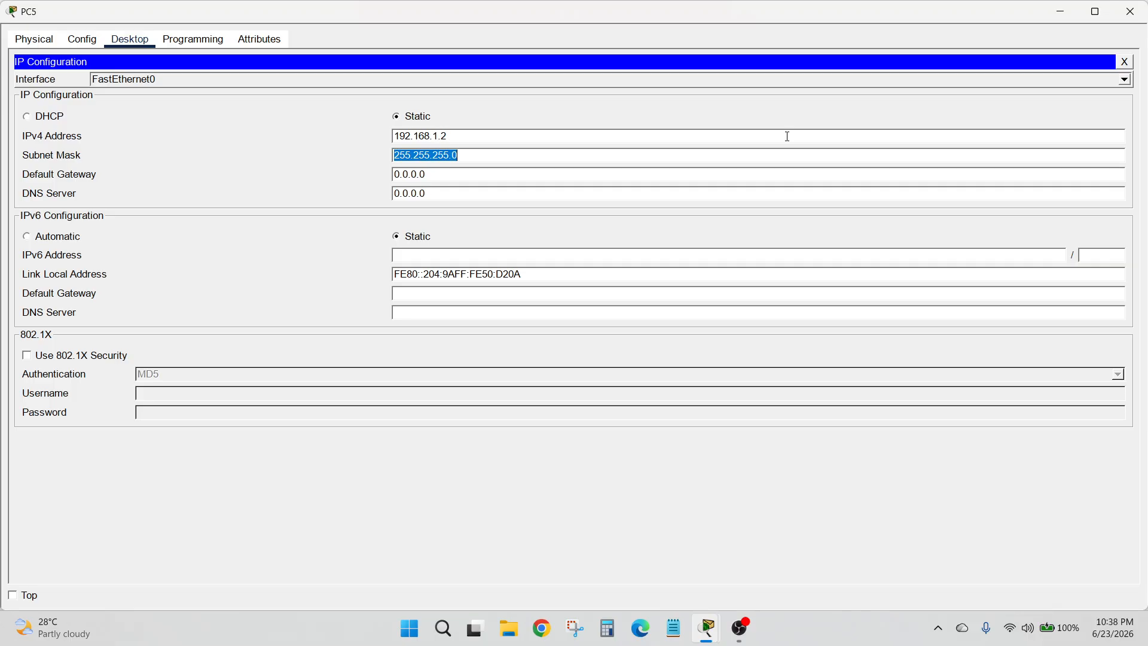
pyautogui.press('Tab')
pyautogui.write('19')
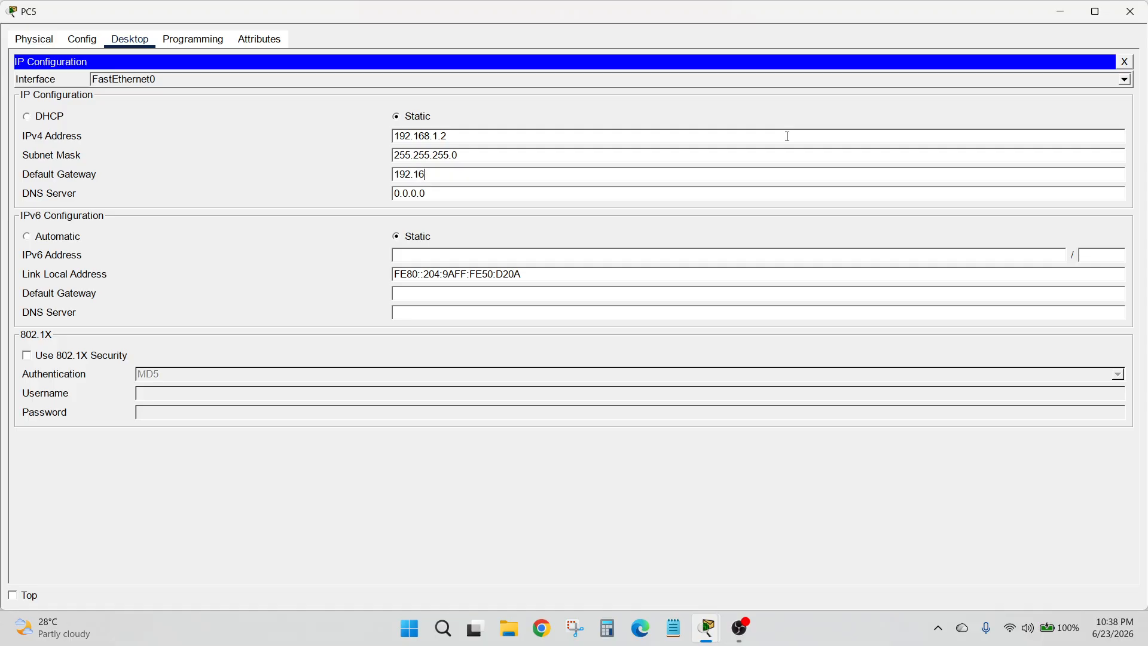
pyautogui.click(1127, 10)
# - Configure PC6 with static IPv4 address 192.168.1.3, subnet mask 255.255.255.0 and default gateway 192.168.1.1
pyautogui.click(310, 404)
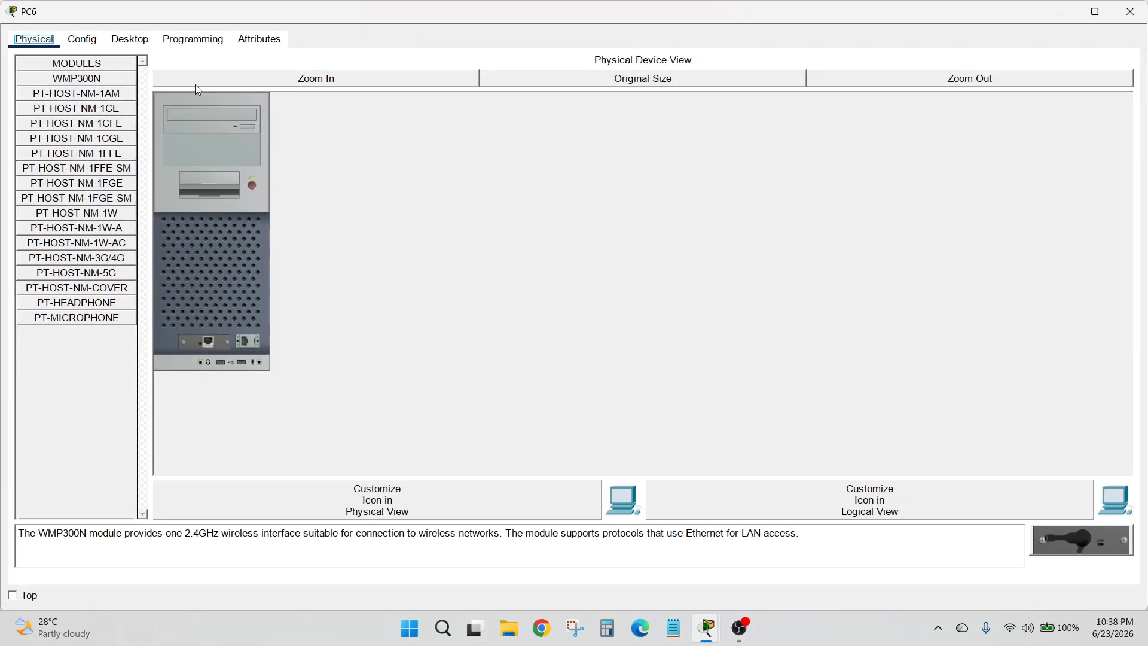
pyautogui.click(130, 39)
pyautogui.click(107, 97)
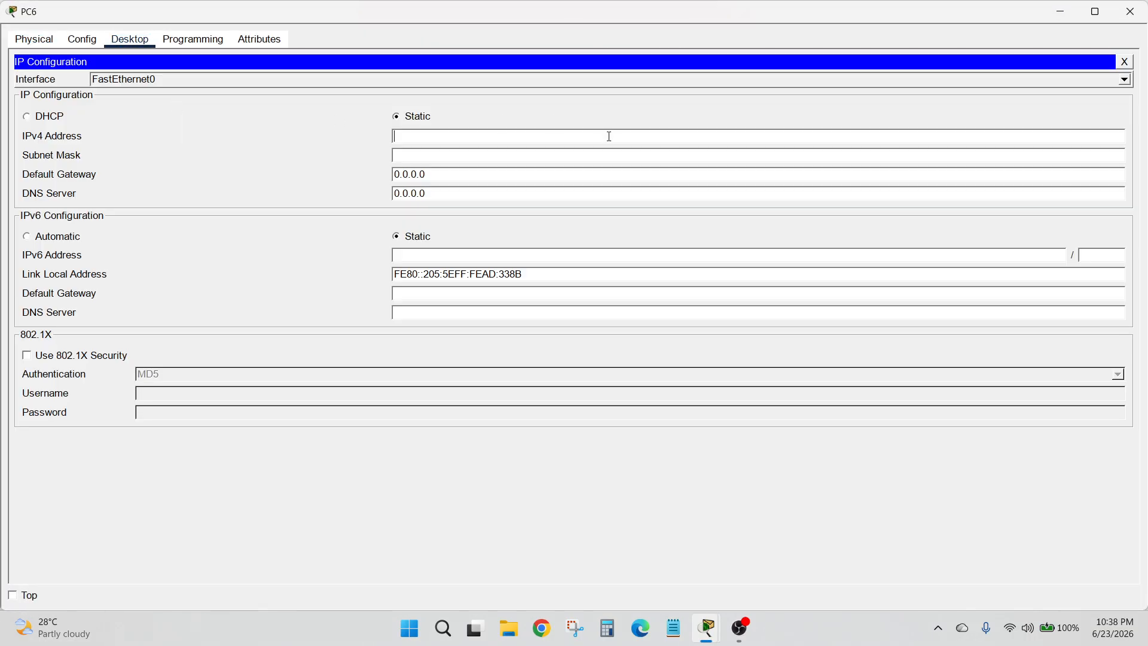
pyautogui.click(610, 136)
pyautogui.write('192.168.1.3')
pyautogui.press('Tab')
pyautogui.press('Tab')
pyautogui.write('1')
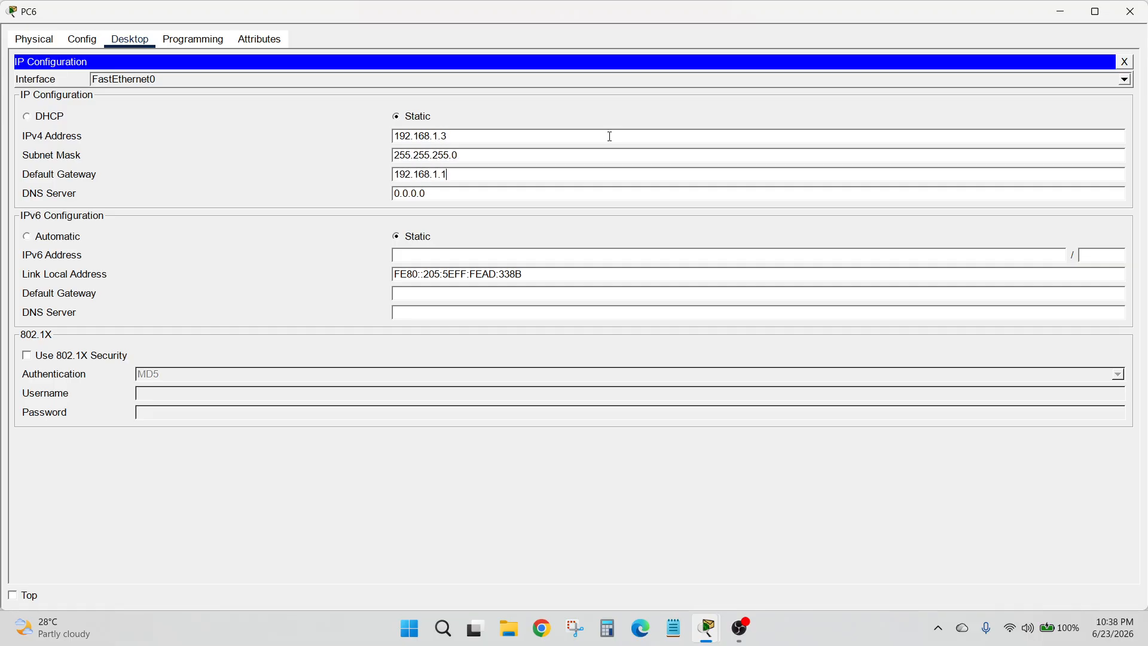
pyautogui.click(1131, 12)
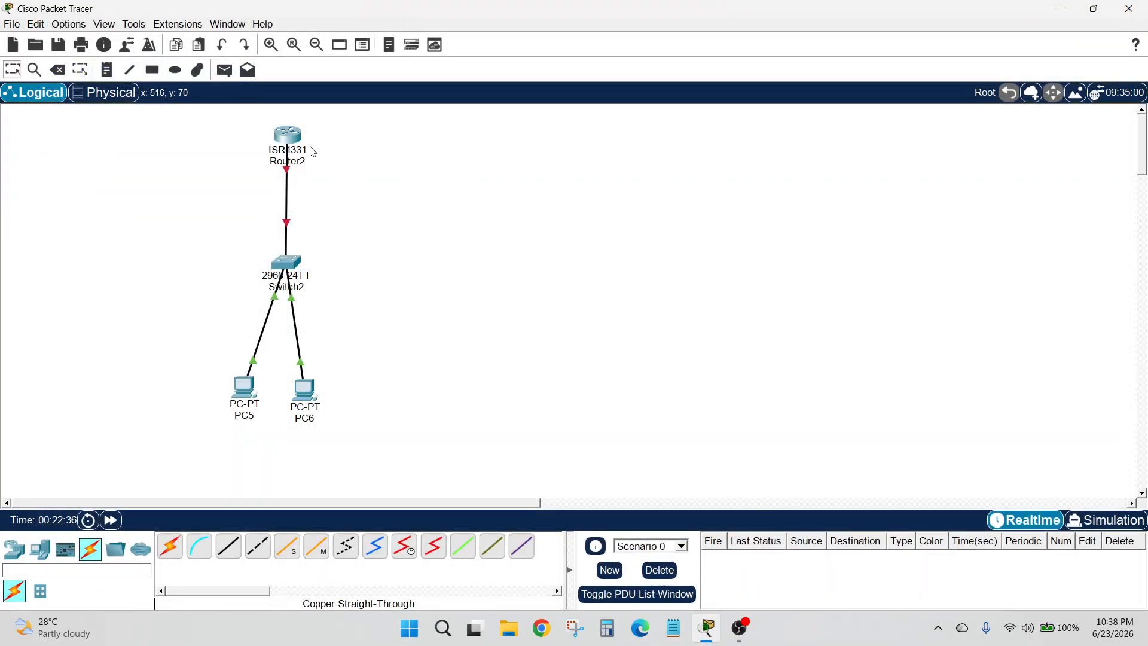
# - Open the router's command line and decline the initial configuration dialog
pyautogui.click(301, 138)
pyautogui.click(118, 39)
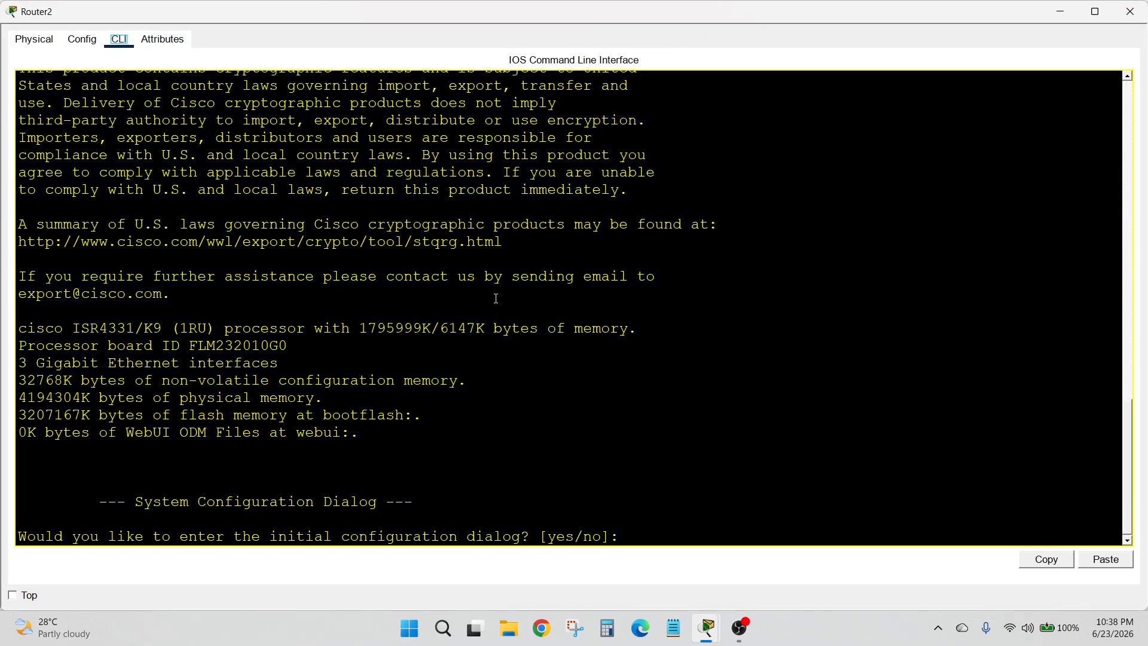
pyautogui.click(649, 528)
pyautogui.write('n')
pyautogui.press('Return')
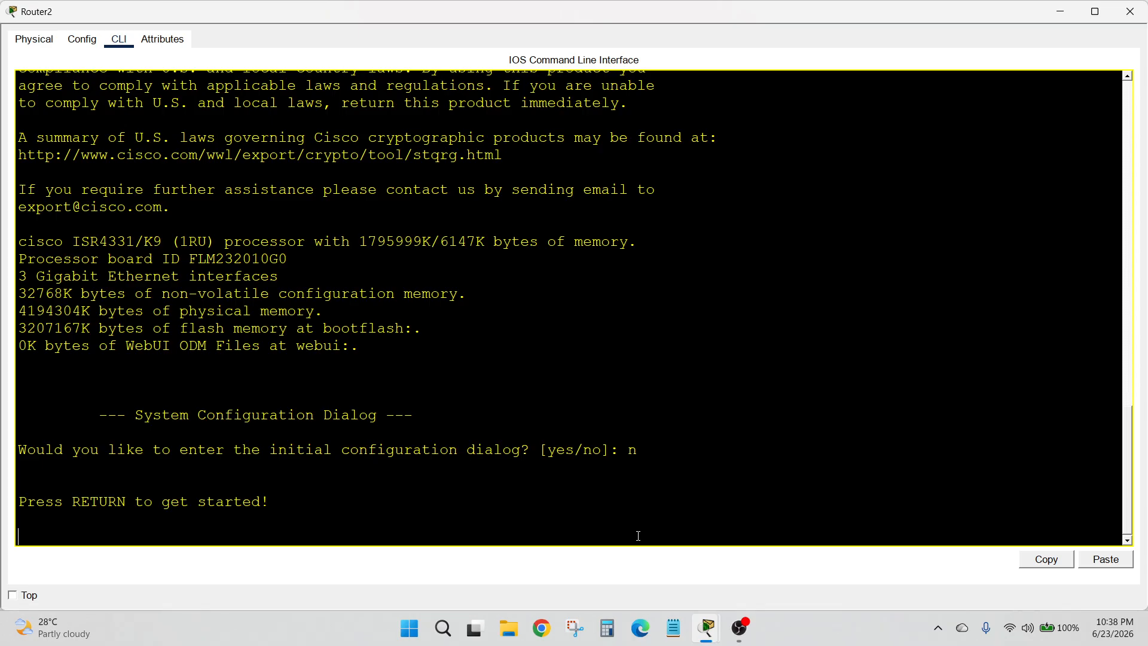
pyautogui.press('Return')
# - Enter privileged mode and global configuration mode on the router with en and conf t
pyautogui.write('en')
pyautogui.press('Return')
pyautogui.write('conf t')
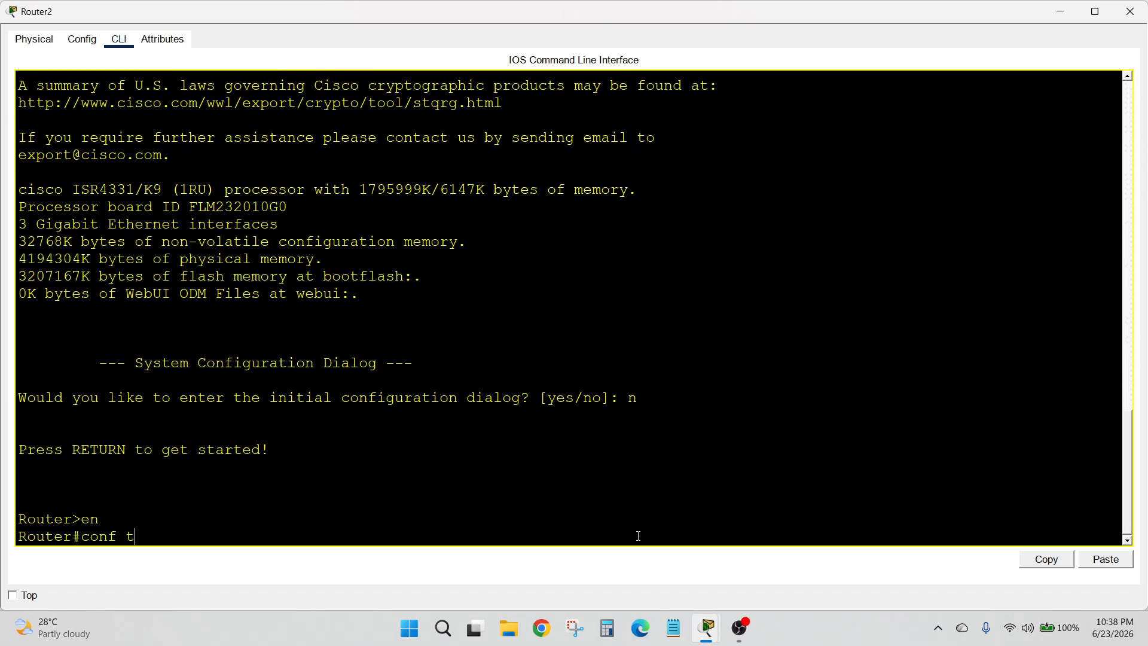
pyautogui.press('Return')
# - Assign IP address 192.168.1.1 with mask 255.255.255.0 to the router's interface g0/0/0
pyautogui.write('int g')
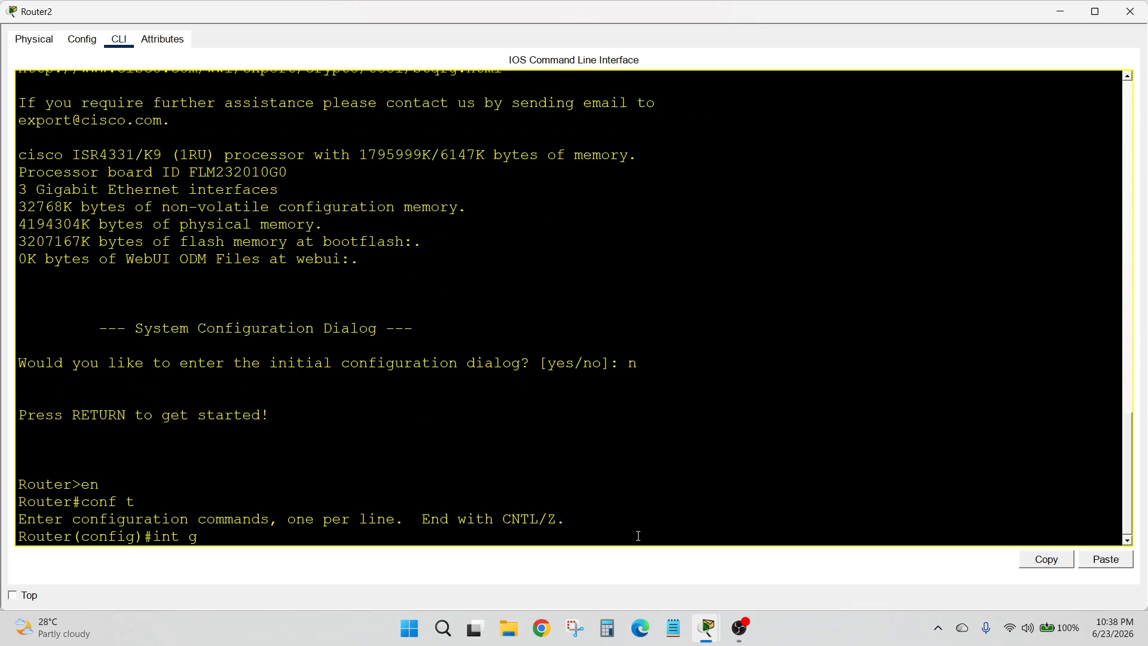
pyautogui.write('0//0')
pyautogui.press('BackSpace')
pyautogui.press('BackSpace')
pyautogui.write('0/0')
pyautogui.press('Return')
pyautogui.write('ip add')
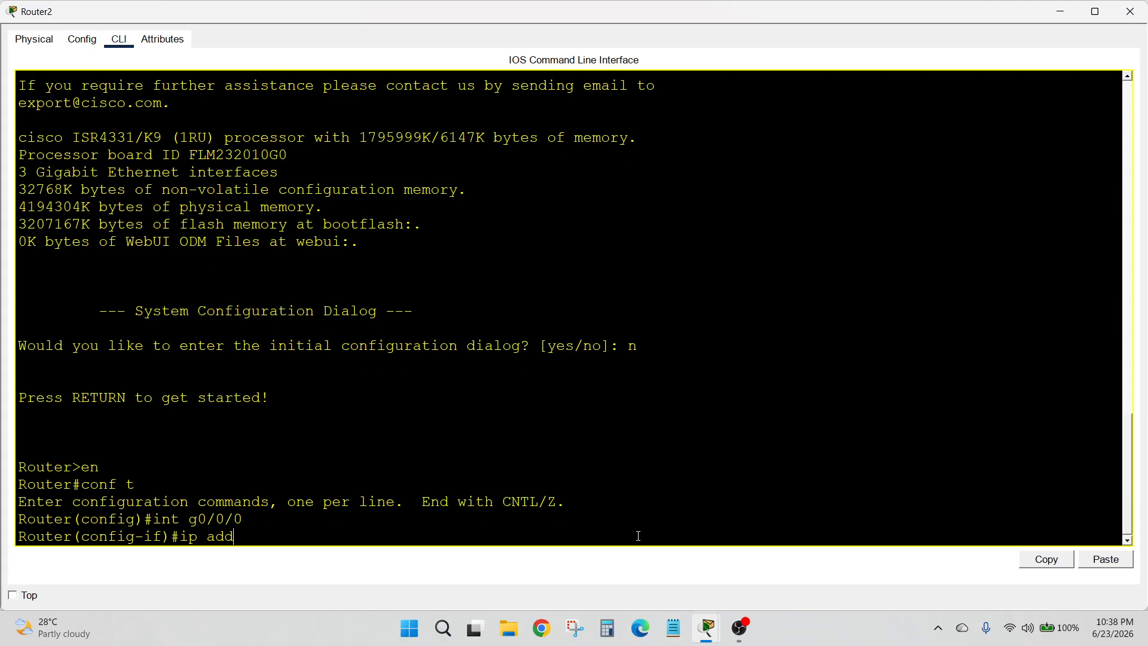
pyautogui.press('Tab')
pyautogui.write('192.')
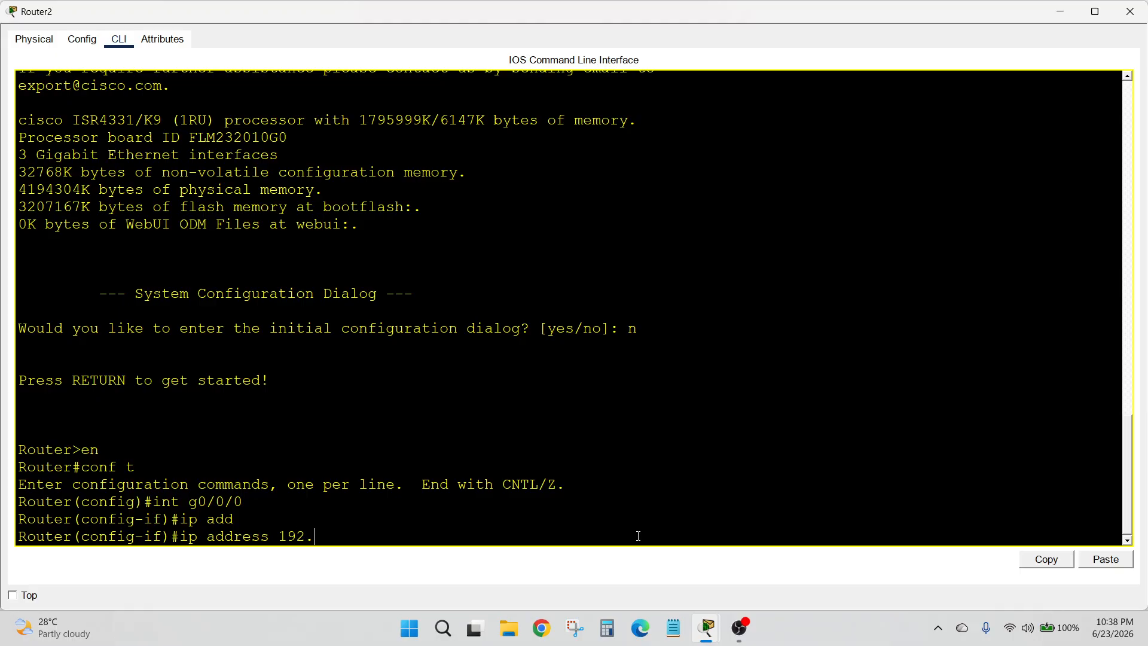
pyautogui.write('168.1.1 255.255.255.0')
pyautogui.press('Return')
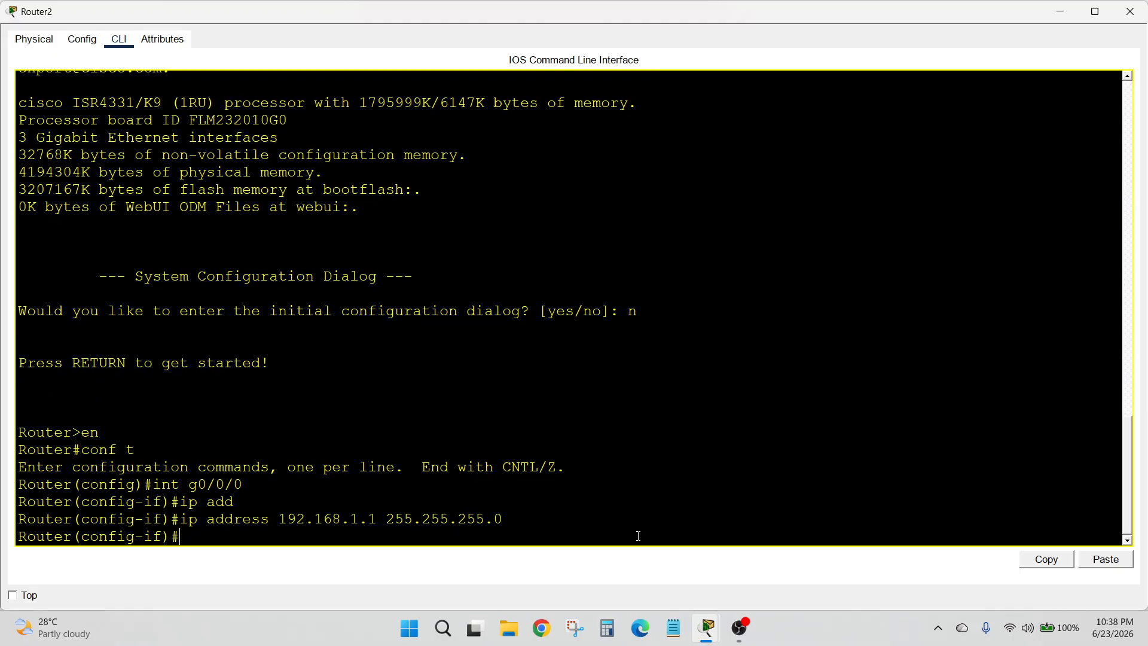
# - Enable the router's g0/0/0 interface with the no shutdown command
pyautogui.write('no sh')
pyautogui.press('Tab')
pyautogui.press('Return')
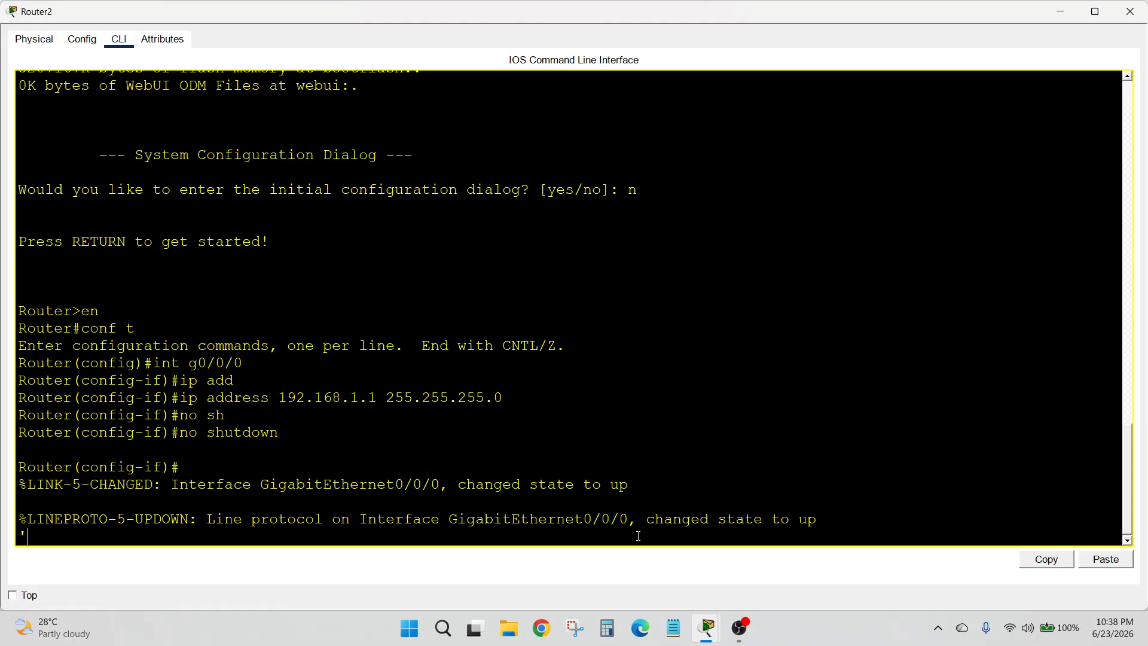
pyautogui.press('Return')
pyautogui.press('Return')
pyautogui.press('Return')
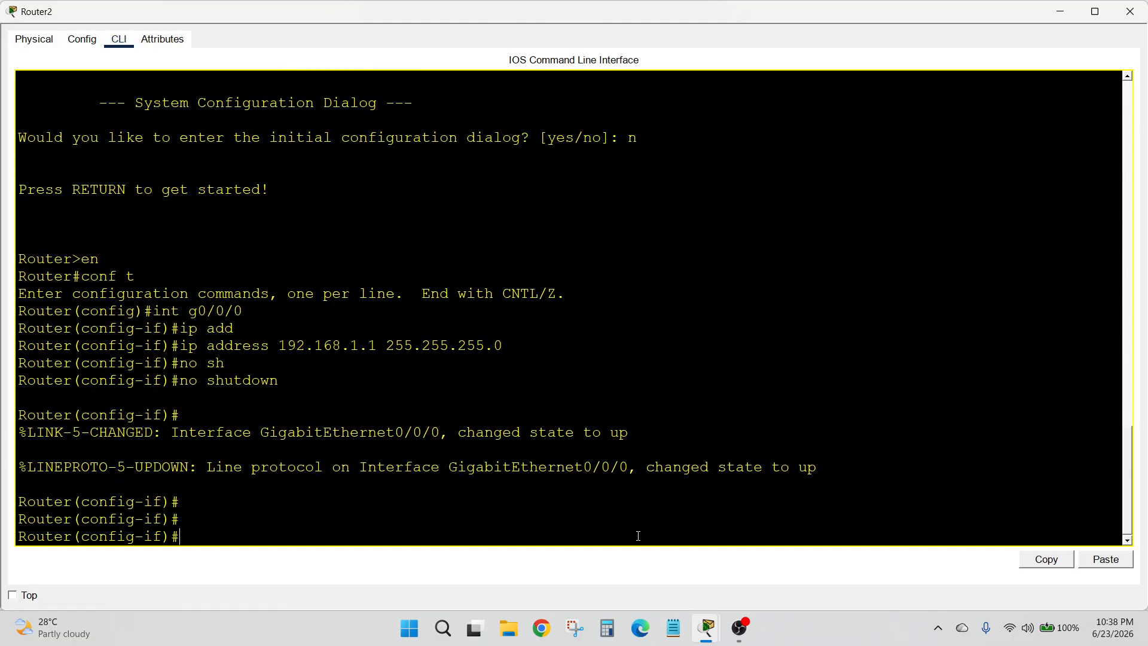
# - Set the router's hostname to r1
pyautogui.write('exa')
pyautogui.press('BackSpace')
pyautogui.press('BackSpace')
pyautogui.press('BackSpace')
pyautogui.write('hostname r1')
pyautogui.press('Return')
pyautogui.press('Return')
pyautogui.press('Return')
pyautogui.press('Return')
# - Set the router's privileged-mode password with the enable password command
pyautogui.write('e')
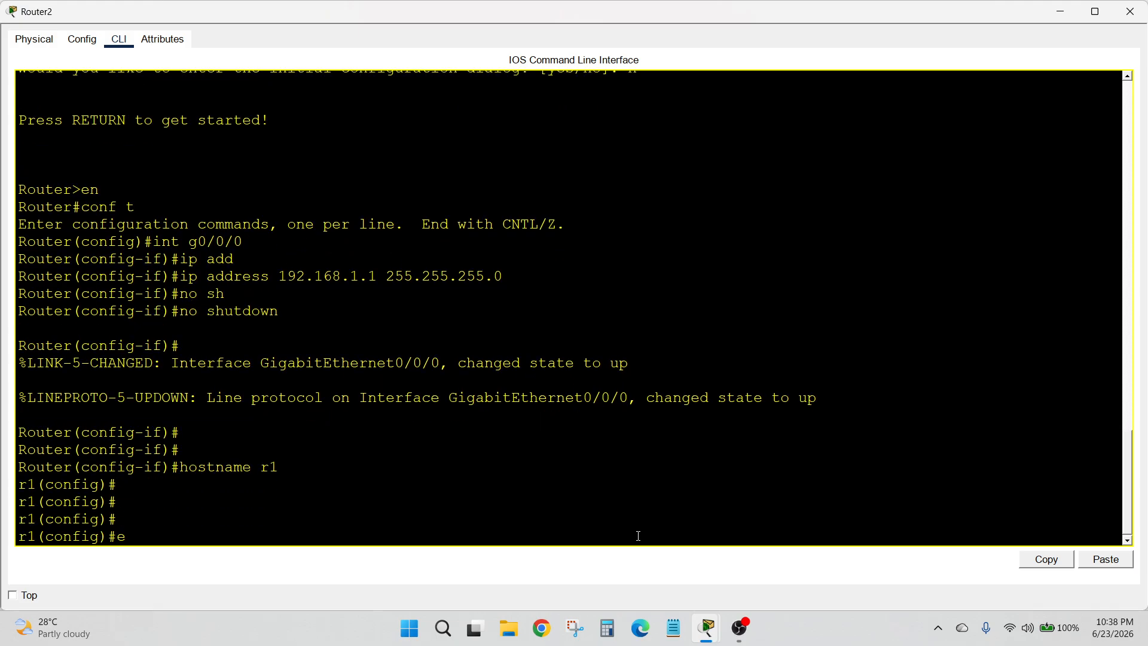
pyautogui.write('nbale passwo')
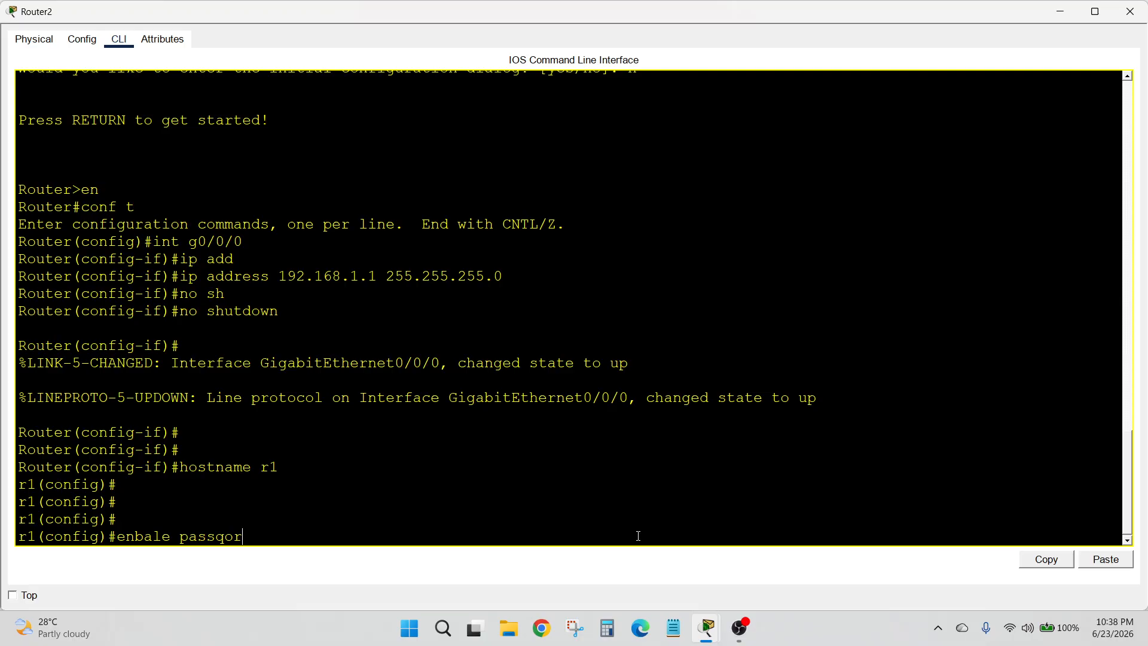
pyautogui.press('BackSpace')
pyautogui.press('BackSpace')
pyautogui.write('word ciscio')
pyautogui.press('BackSpace')
pyautogui.press('BackSpace')
pyautogui.press('BackSpace')
pyautogui.press('BackSpace')
pyautogui.press('BackSpace')
pyautogui.press('BackSpace')
pyautogui.press('BackSpace')
pyautogui.press('BackSpace')
pyautogui.press('BackSpace')
pyautogui.press('BackSpace')
pyautogui.press('BackSpace')
pyautogui.press('BackSpace')
pyautogui.press('BackSpace')
pyautogui.press('BackSpace')
pyautogui.press('BackSpace')
pyautogui.press('BackSpace')
pyautogui.press('BackSpace')
pyautogui.press('BackSpace')
pyautogui.press('BackSpace')
pyautogui.write('able passowrd')
pyautogui.press('BackSpace')
pyautogui.press('BackSpace')
pyautogui.press('BackSpace')
pyautogui.write('word cisco')
pyautogui.press('Return')
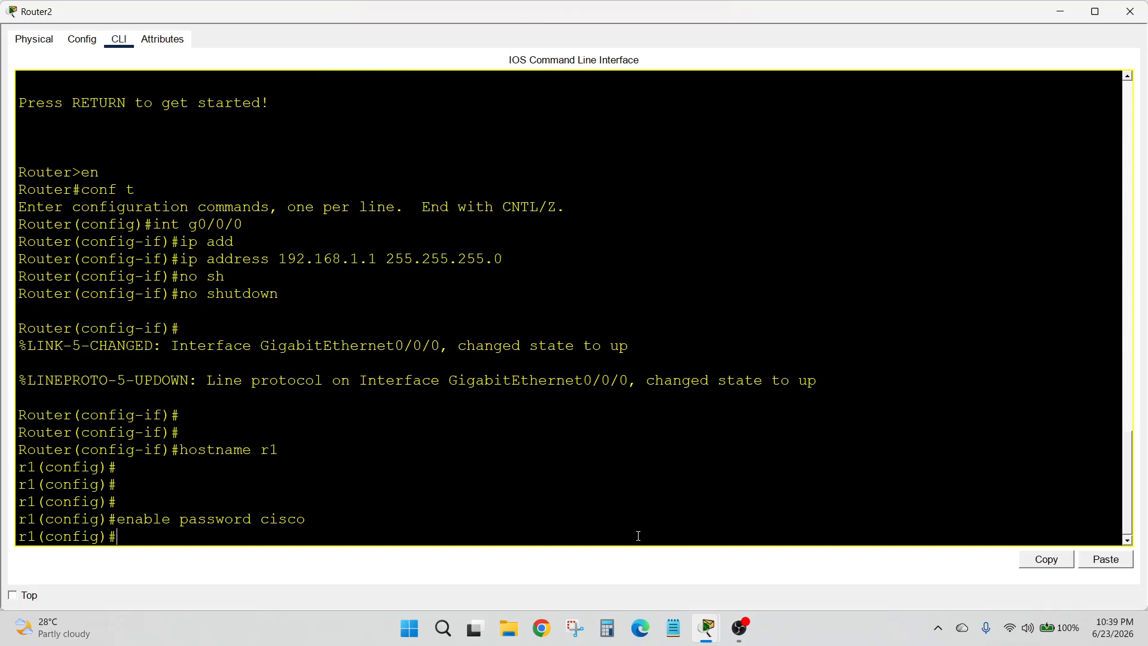
# - Set the router's domain name to cisco.com with the ip domain-name command
pyautogui.write('ip domain-na')
pyautogui.press('Tab')
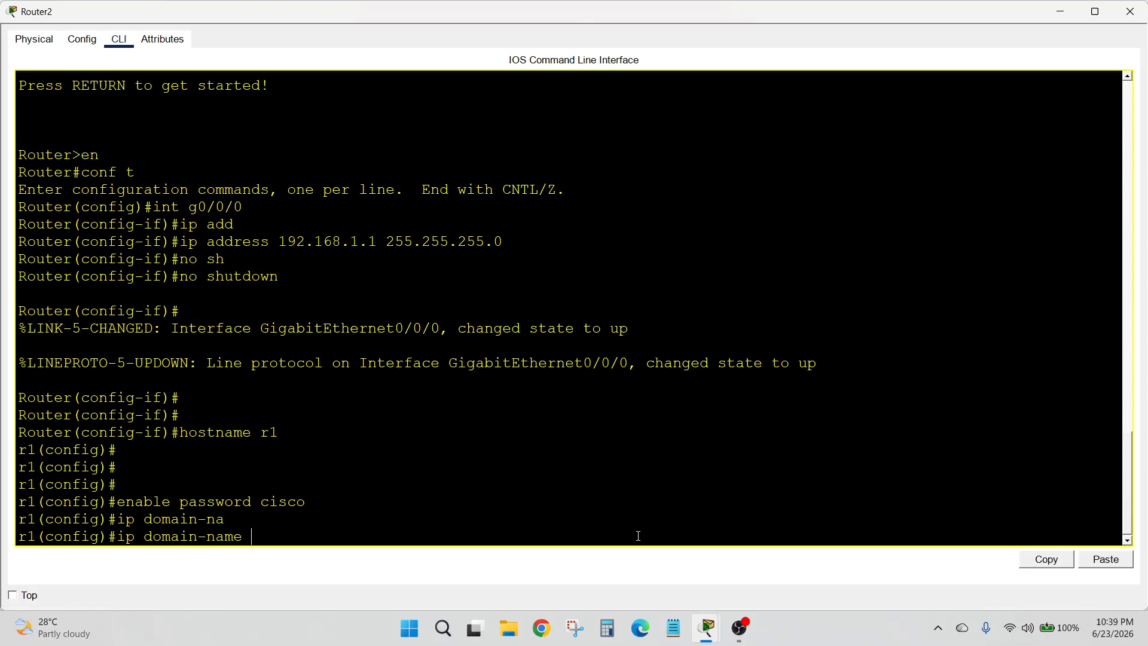
pyautogui.write('cisco.com')
pyautogui.press('Return')
pyautogui.press('Return')
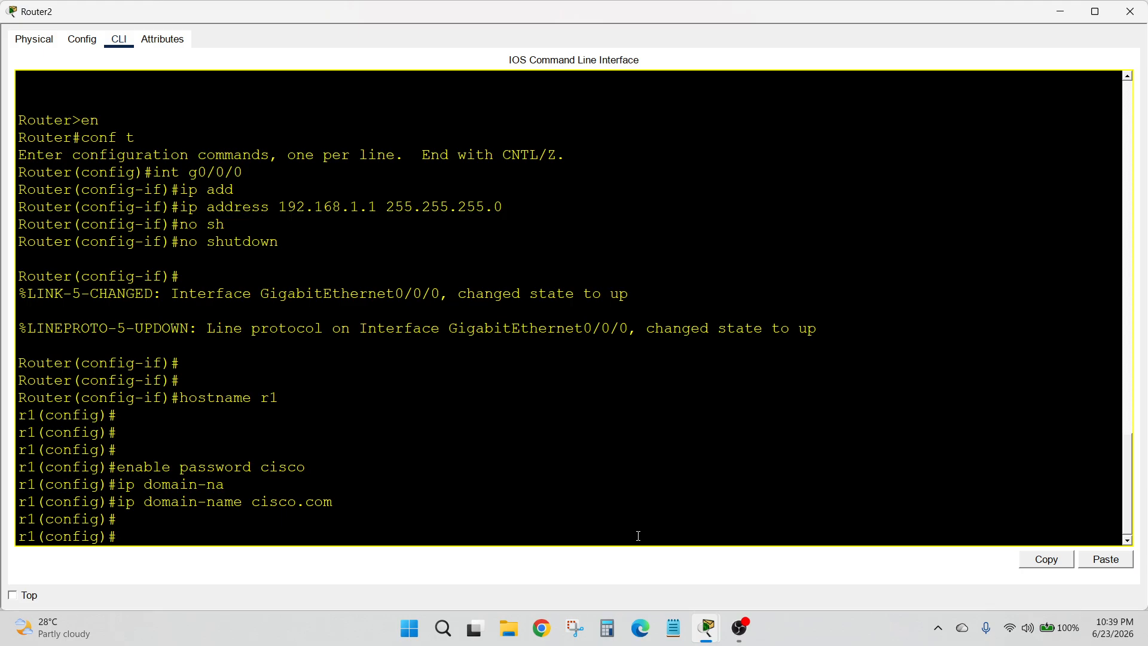
# - Create the local user admin on the router and set its password with the username command
pyautogui.write('ude')
pyautogui.press('BackSpace')
pyautogui.press('BackSpace')
pyautogui.write('sername ci')
pyautogui.press('BackSpace')
pyautogui.press('BackSpace')
pyautogui.write('admin ')
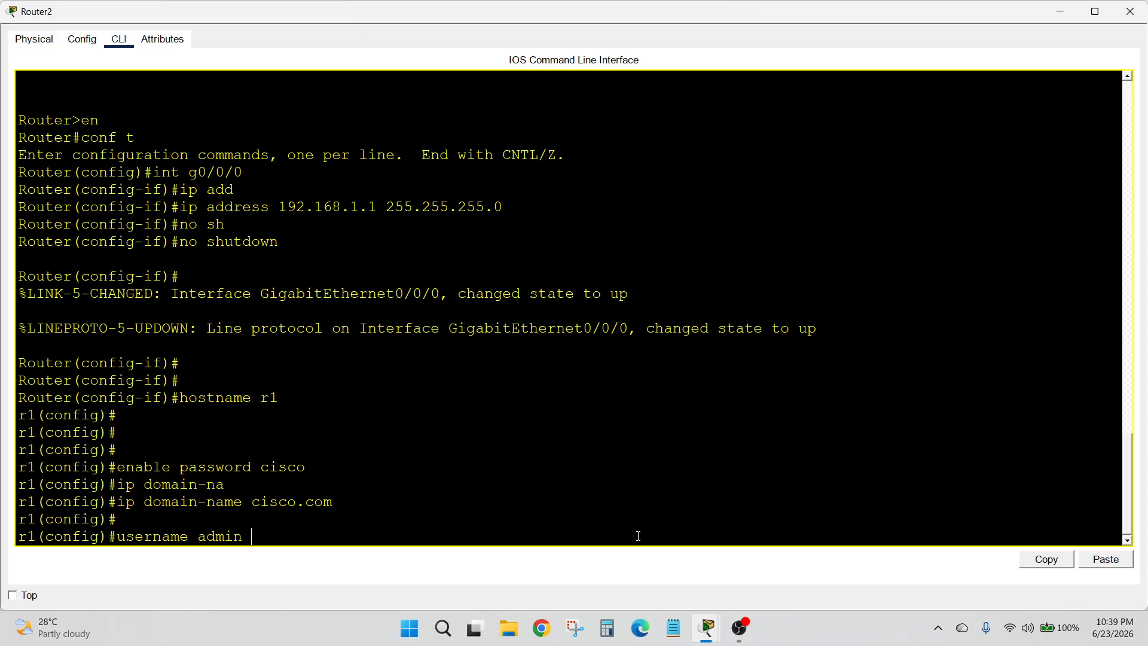
pyautogui.write('password cisc')
pyautogui.press('BackSpace')
pyautogui.press('BackSpace')
pyautogui.write('isco')
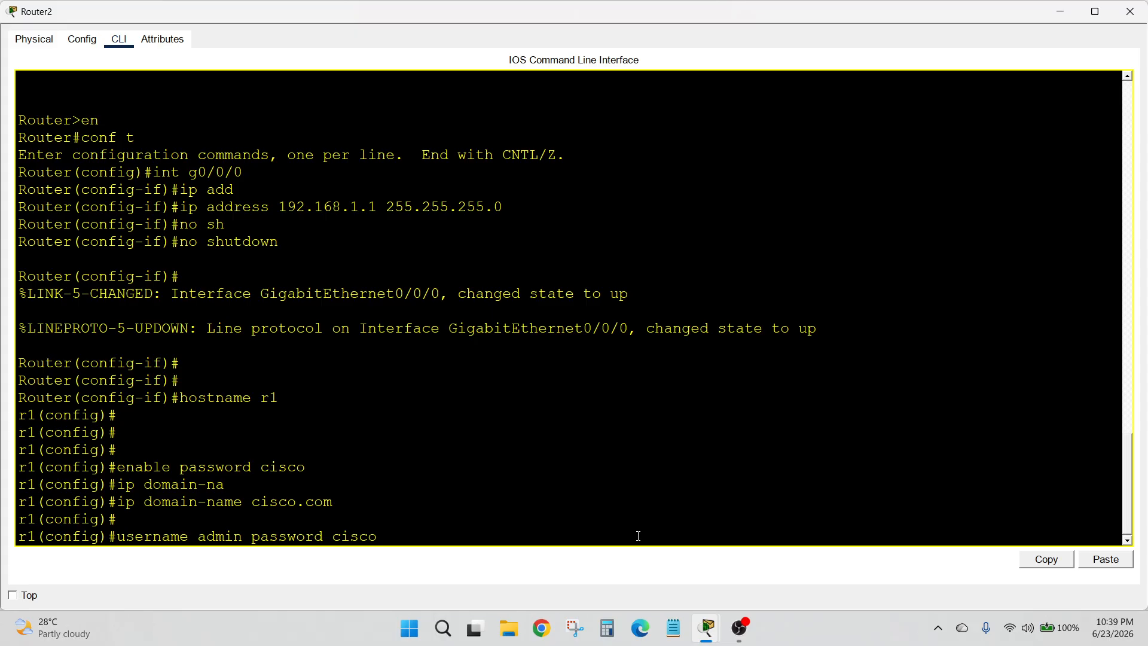
pyautogui.write('o')
pyautogui.press('Return')
pyautogui.press('Return')
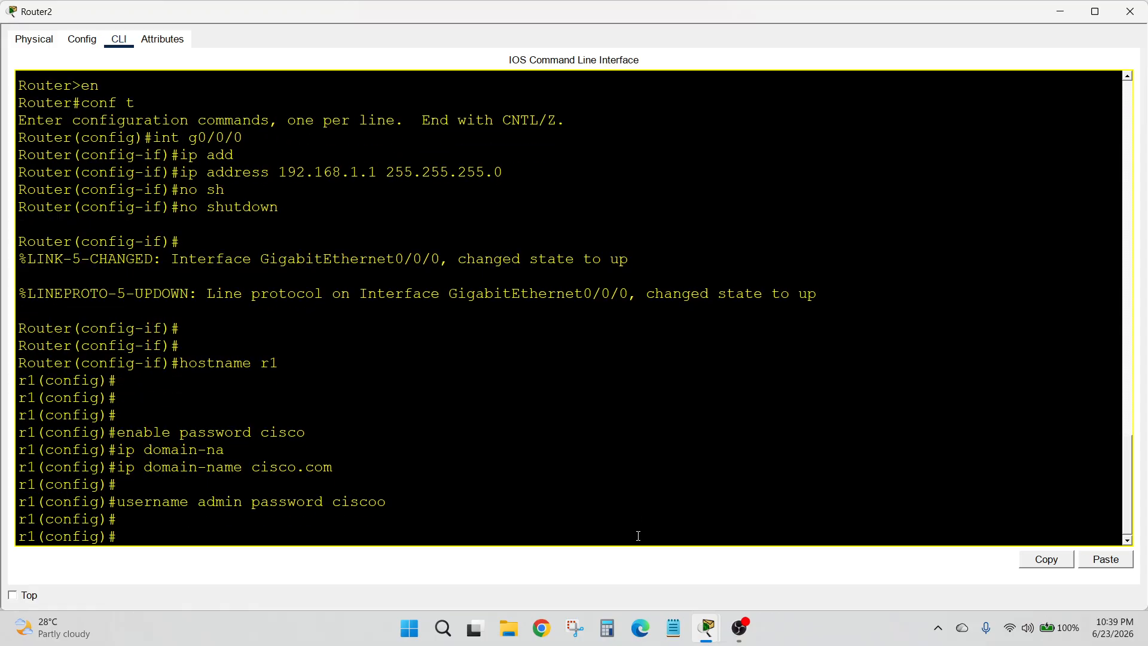
# - Configure VTY lines 0 4 to accept Telnet with the transport input telnet command
pyautogui.write('line vty 0')
pyautogui.write('4')
pyautogui.press('Return')
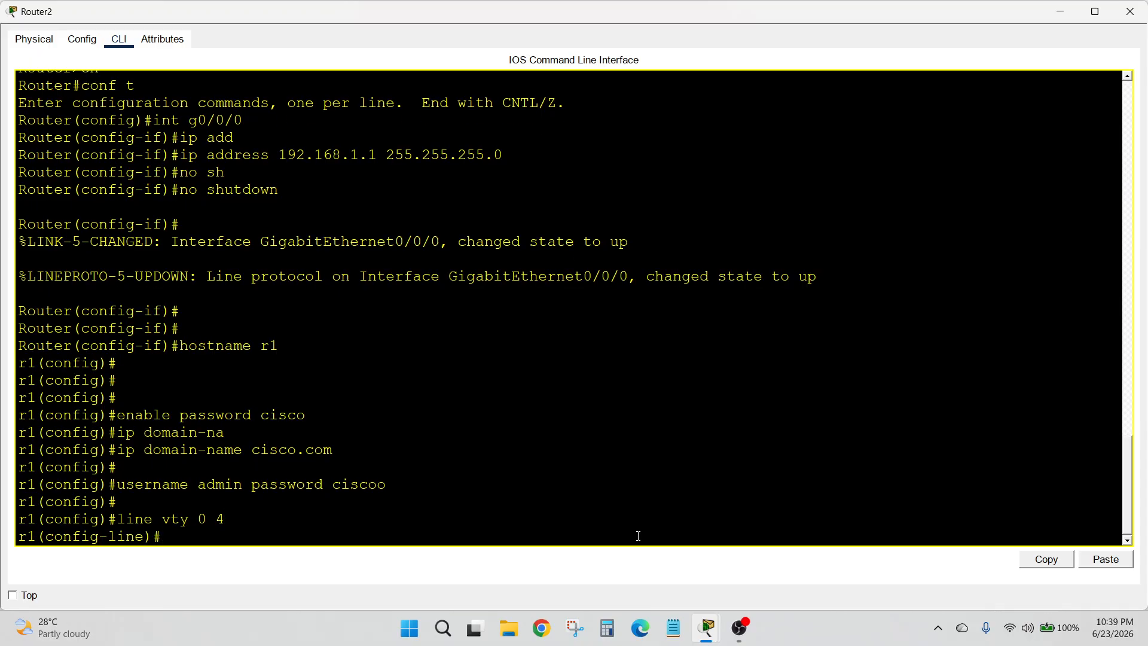
pyautogui.write('tra')
pyautogui.press('Tab')
pyautogui.write('in')
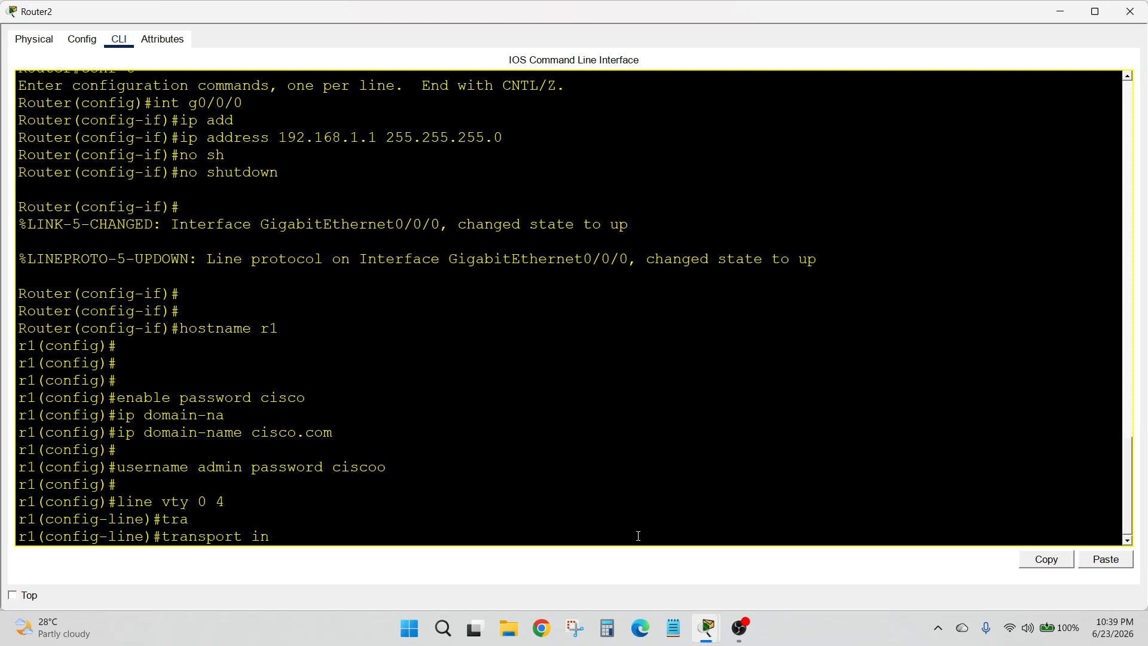
pyautogui.write('put telbe')
pyautogui.press('BackSpace')
pyautogui.press('BackSpace')
pyautogui.press('BackSpace')
pyautogui.write('net')
pyautogui.press('Return')
# - Require local user authentication on the VTY lines with login local and return to privileged mode
pyautogui.write('ligin')
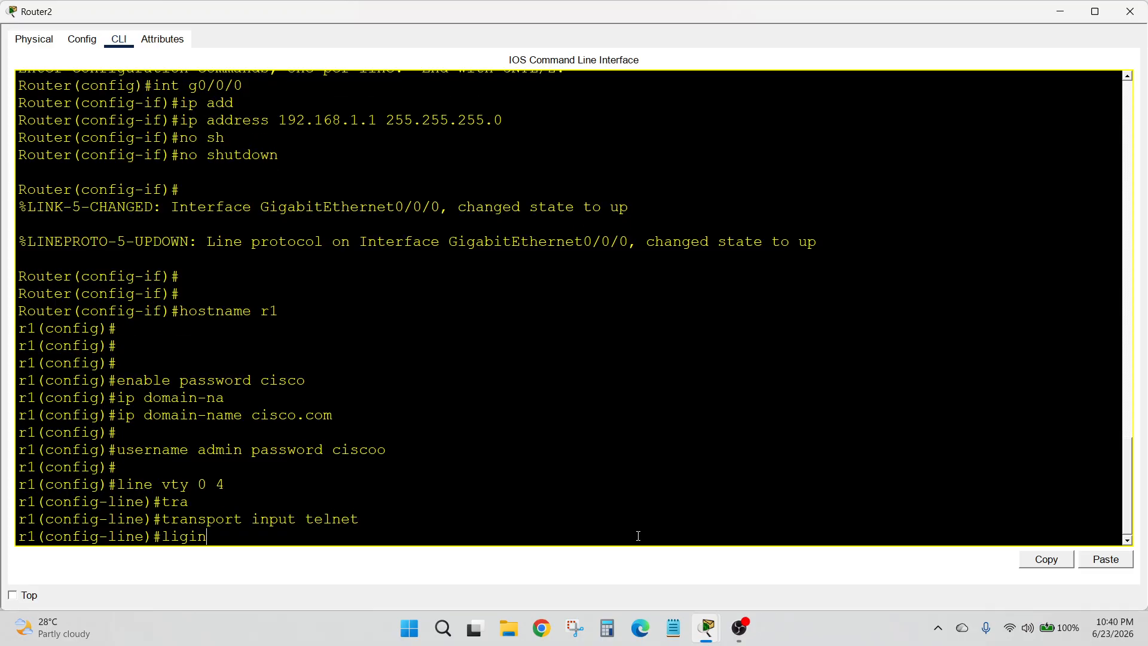
pyautogui.press('BackSpace')
pyautogui.press('BackSpace')
pyautogui.press('BackSpace')
pyautogui.press('BackSpace')
pyautogui.press('BackSpace')
pyautogui.write('ogin local')
pyautogui.press('Return')
pyautogui.write('ex')
pyautogui.press('Return')
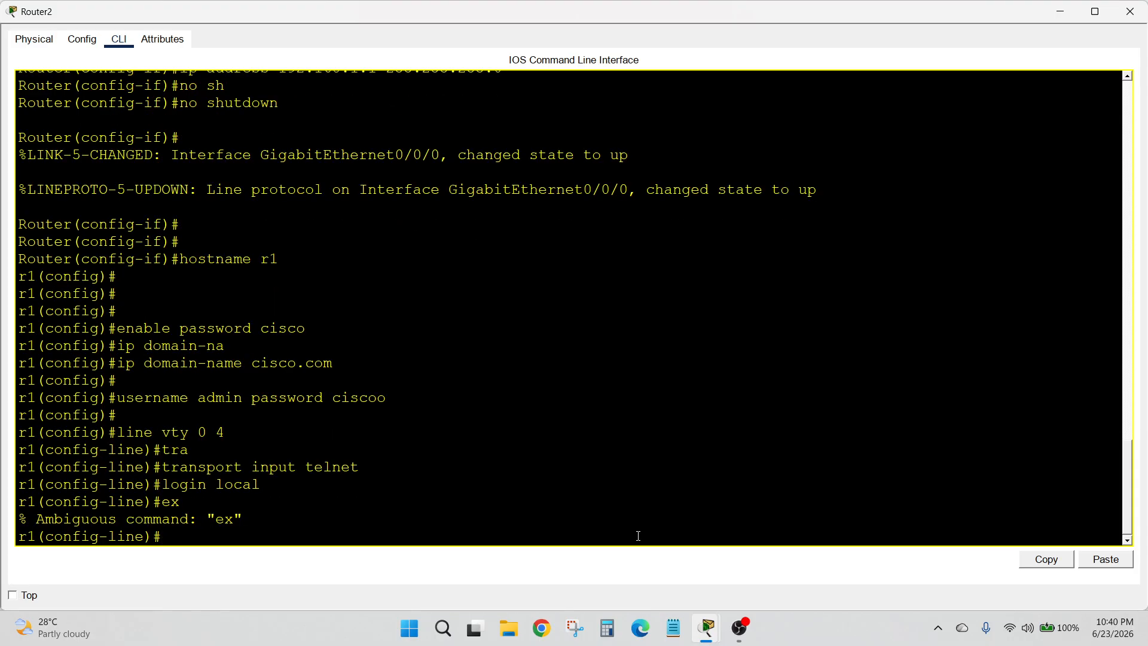
pyautogui.hotkey('ctrl', 'z')
pyautogui.press('Return')
pyautogui.press('Return')
pyautogui.press('Return')
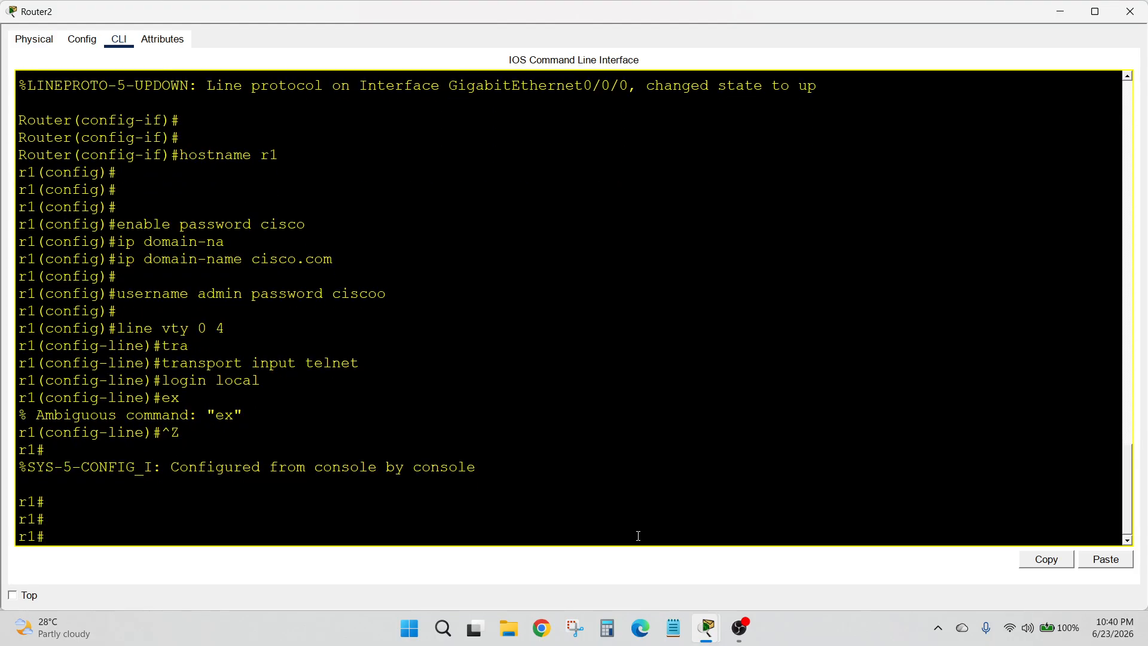
# - Check the router's interface status and addresses with show ip int brief and close the router's window
pyautogui.write('show ip int br')
pyautogui.press('Tab')
pyautogui.press('Return')
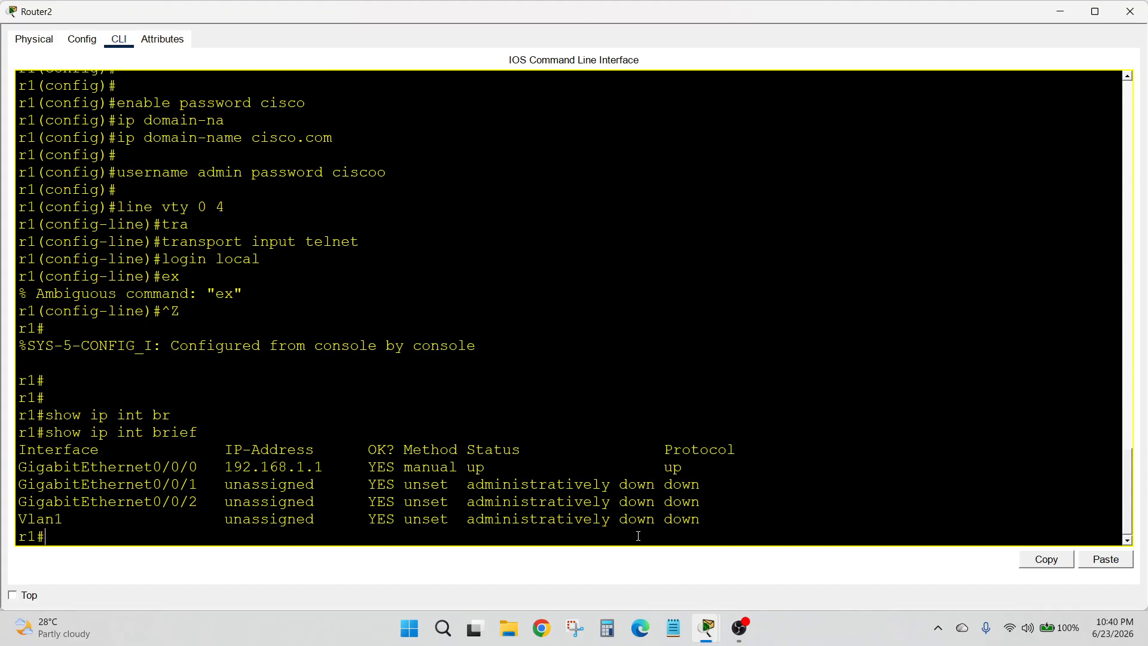
pyautogui.click(1134, 11)
# - Start a Telnet session to 192.168.1.1 from PC5's Command Prompt
pyautogui.click(246, 386)
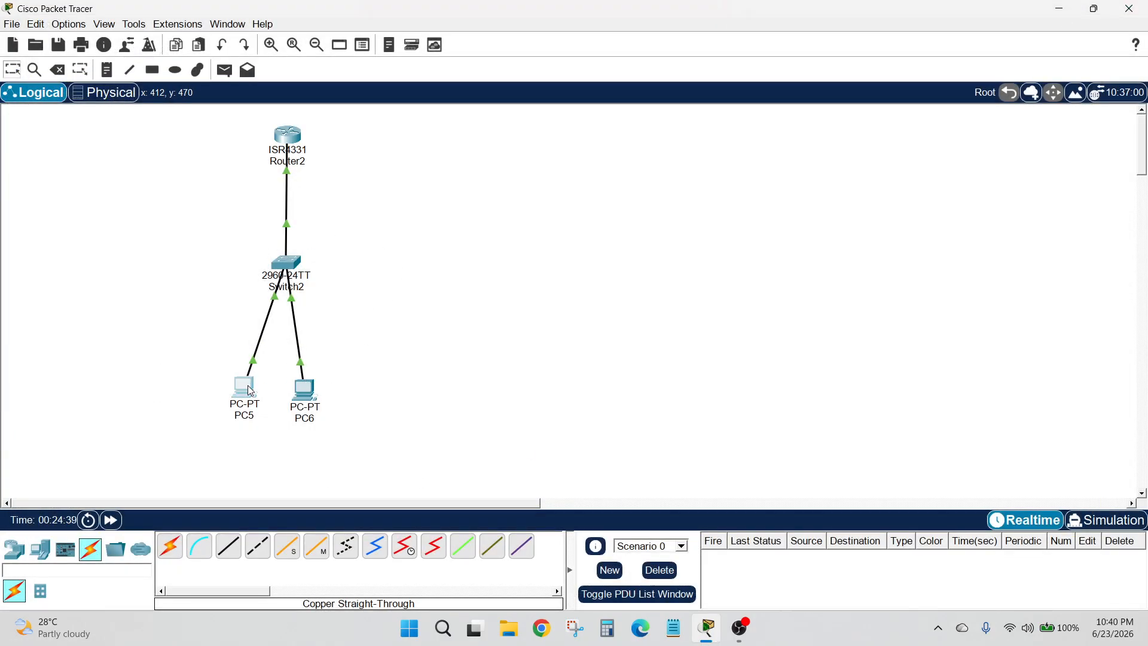
pyautogui.click(773, 102)
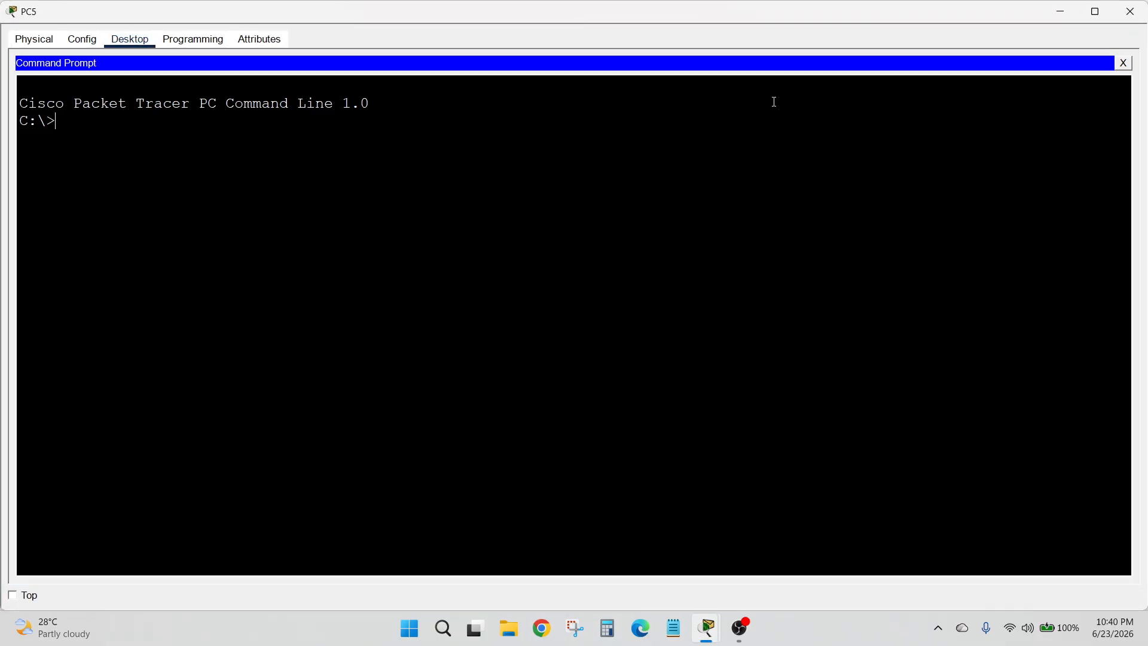
pyautogui.write('telnet 192.168.1.1')
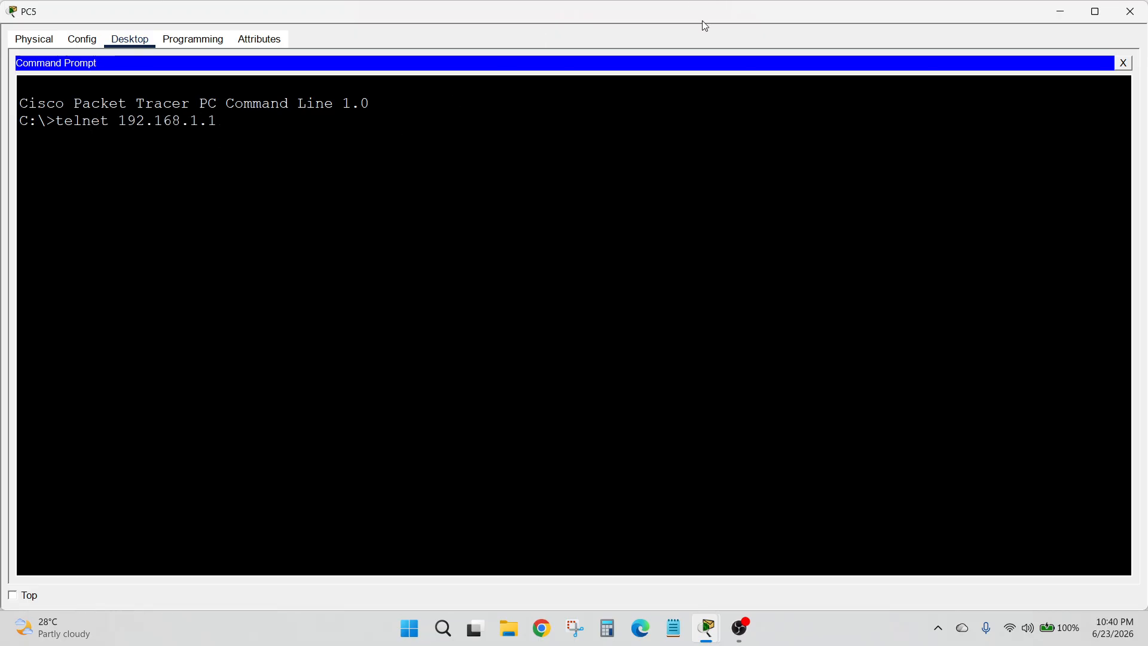
pyautogui.moveTo(705, 27); pyautogui.dragTo(640, 290)
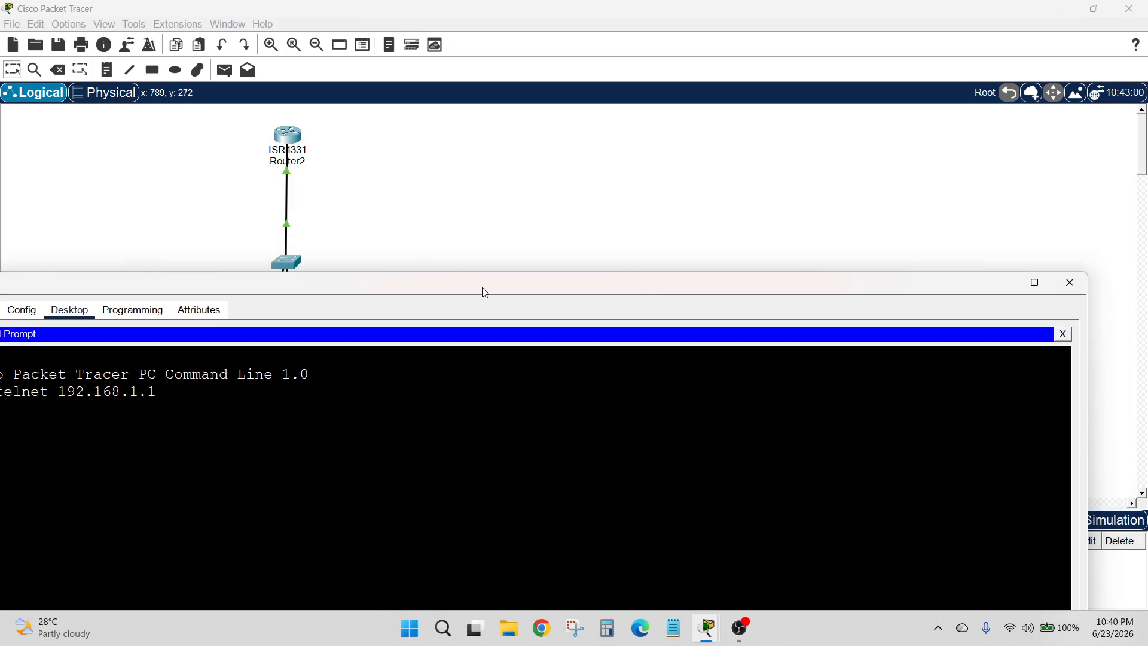
pyautogui.moveTo(479, 286); pyautogui.dragTo(580, 106)
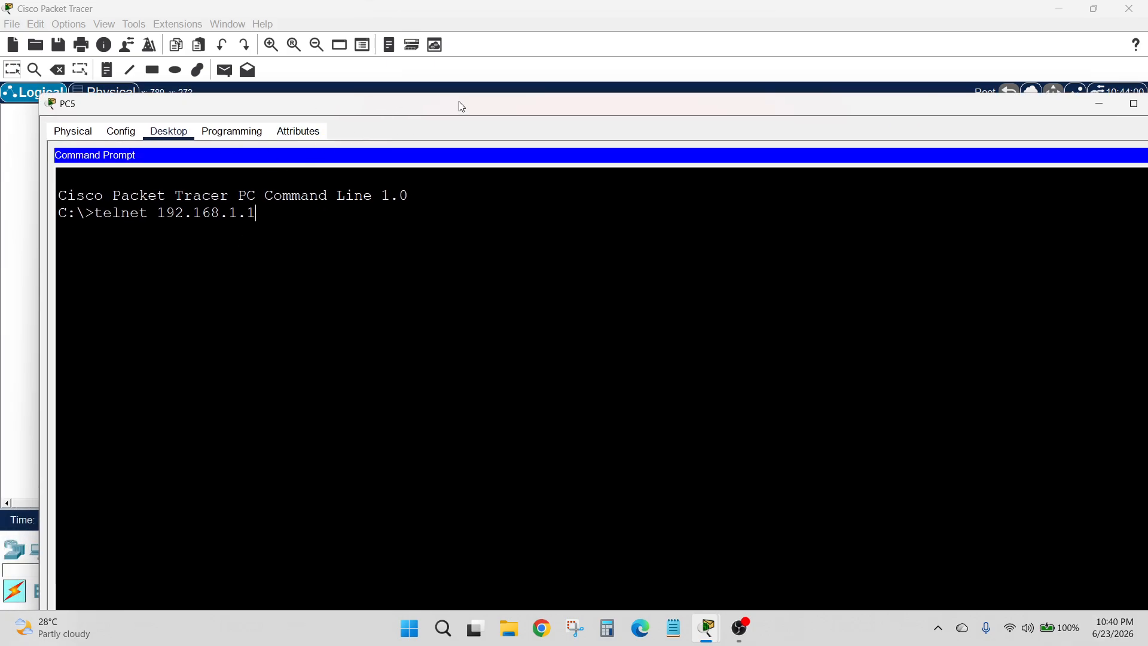
pyautogui.moveTo(459, 107); pyautogui.dragTo(485, 121)
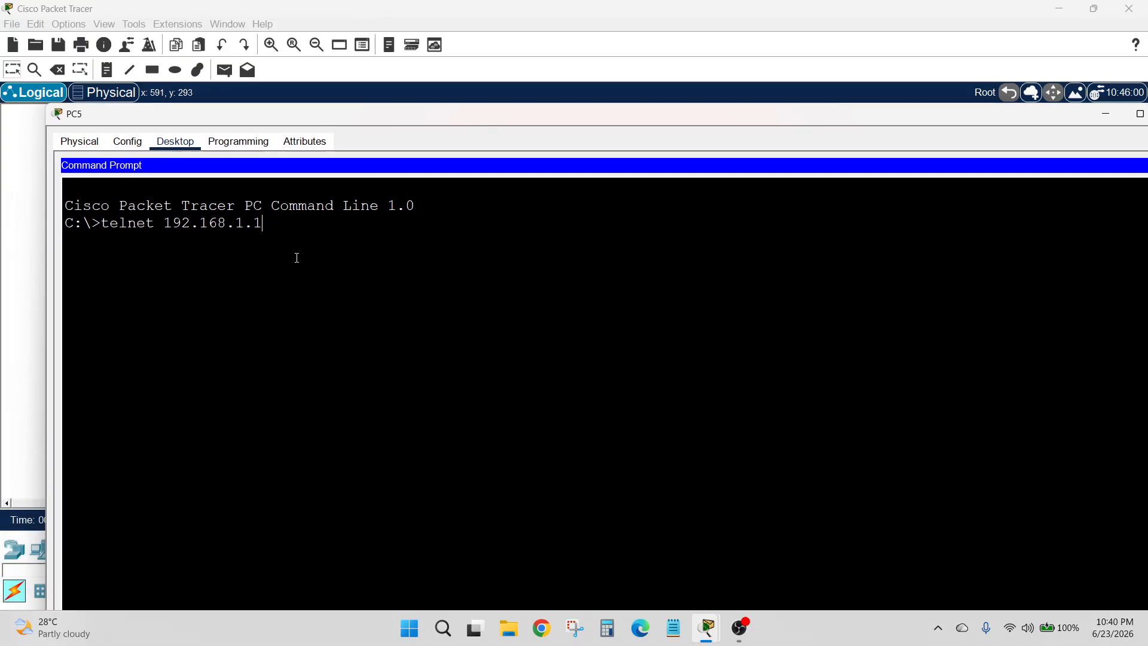
pyautogui.press('Return')
# - Log in to the router over Telnet as admin with the account password
pyautogui.write('a')
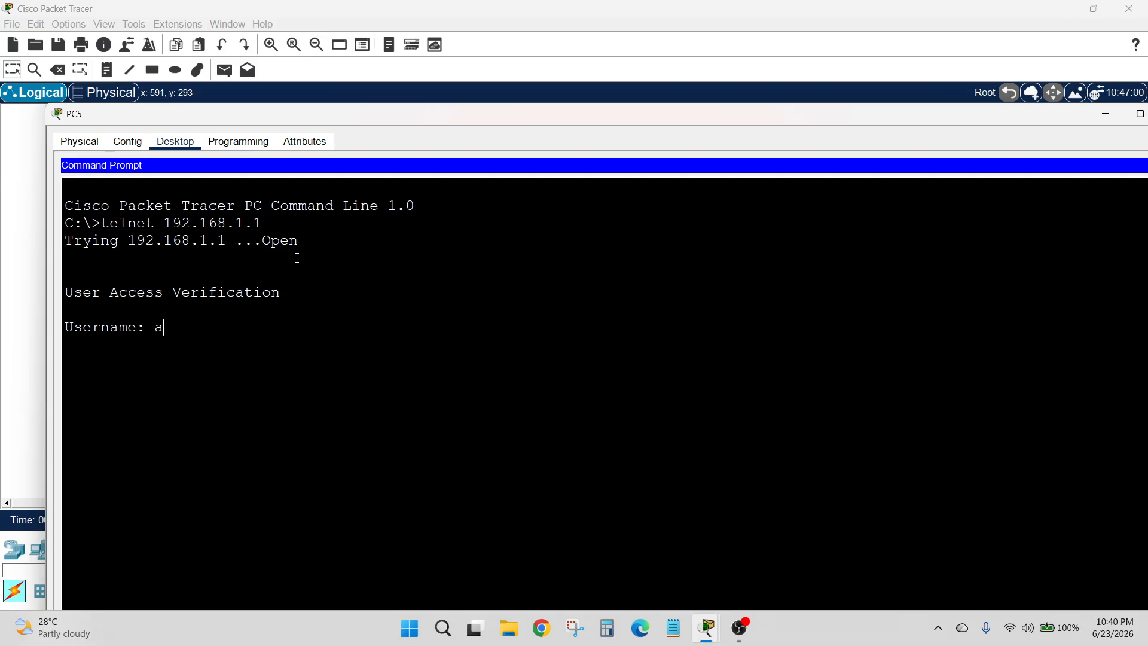
pyautogui.write('dmin')
pyautogui.press('Return')
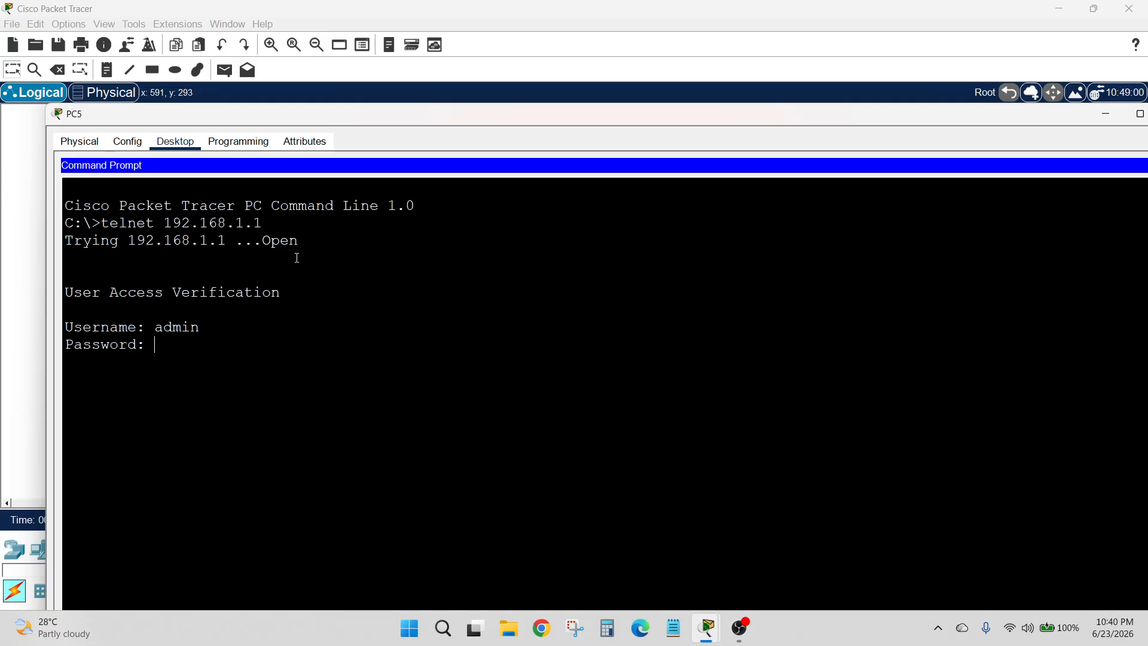
pyautogui.press('Return')
pyautogui.press('Return')
pyautogui.press('Return')
# - Enter the router's privileged mode over Telnet with the enable password
pyautogui.write('en')
pyautogui.press('Return')
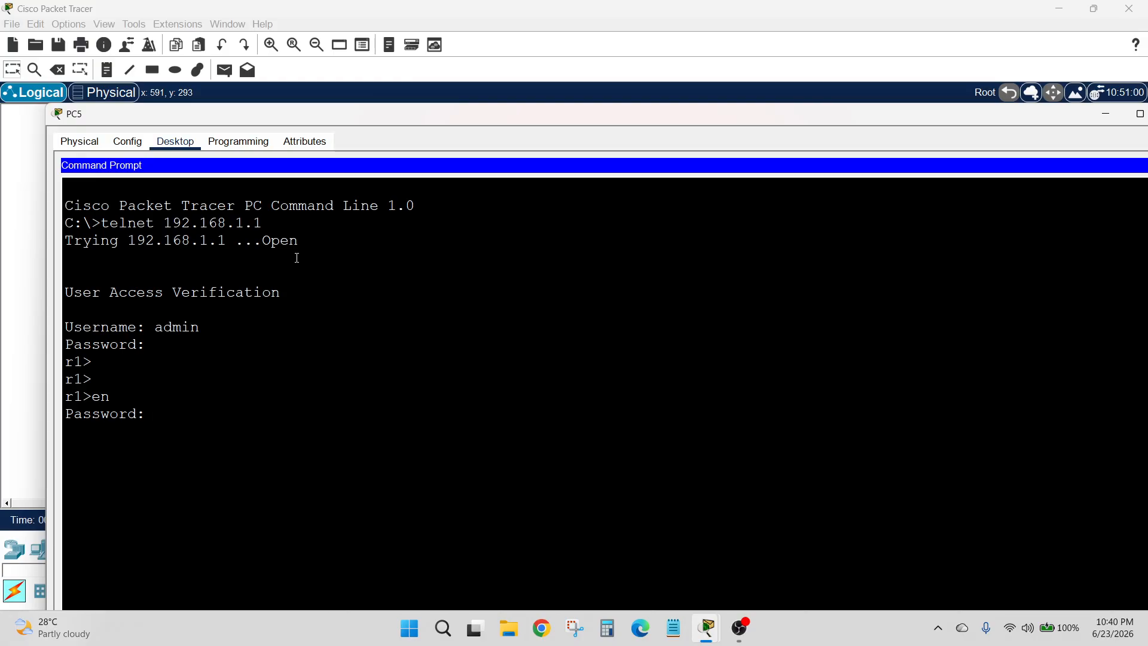
pyautogui.press('Return')
pyautogui.press('Return')
pyautogui.press('Return')
pyautogui.press('Return')
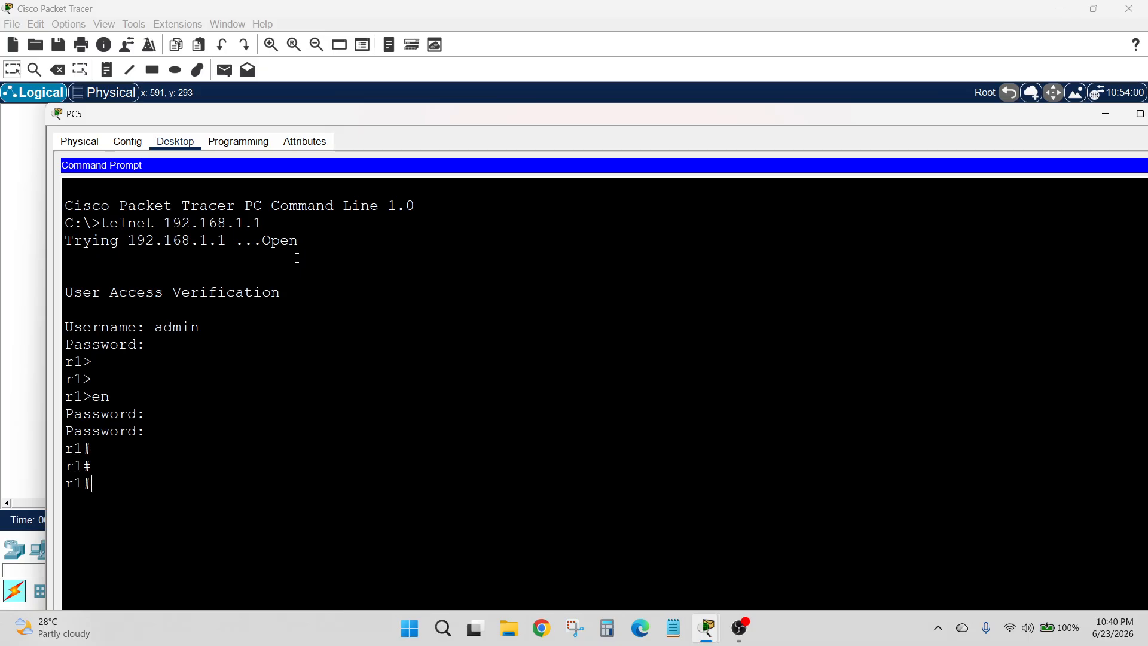
# - Enter the router's global configuration mode in the Telnet session with conf t
pyautogui.write('en')
pyautogui.press('Return')
pyautogui.write('conf t')
pyautogui.press('Return')
# - Try to list the router's interfaces with ip int br from global configuration mode
pyautogui.write('int ')
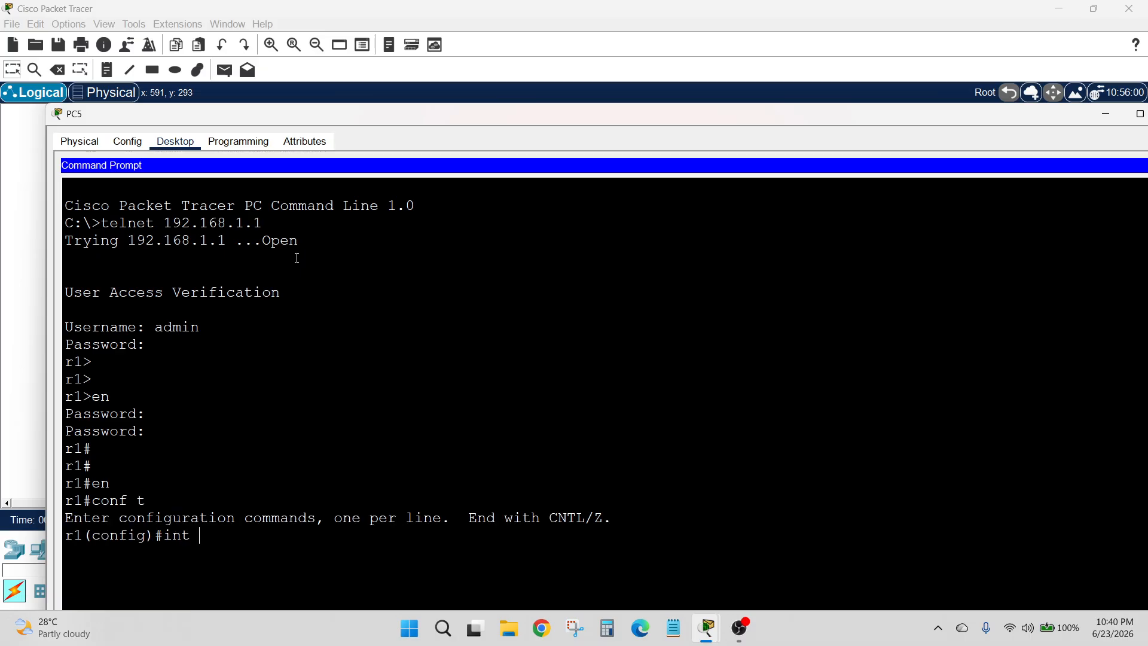
pyautogui.write('ip')
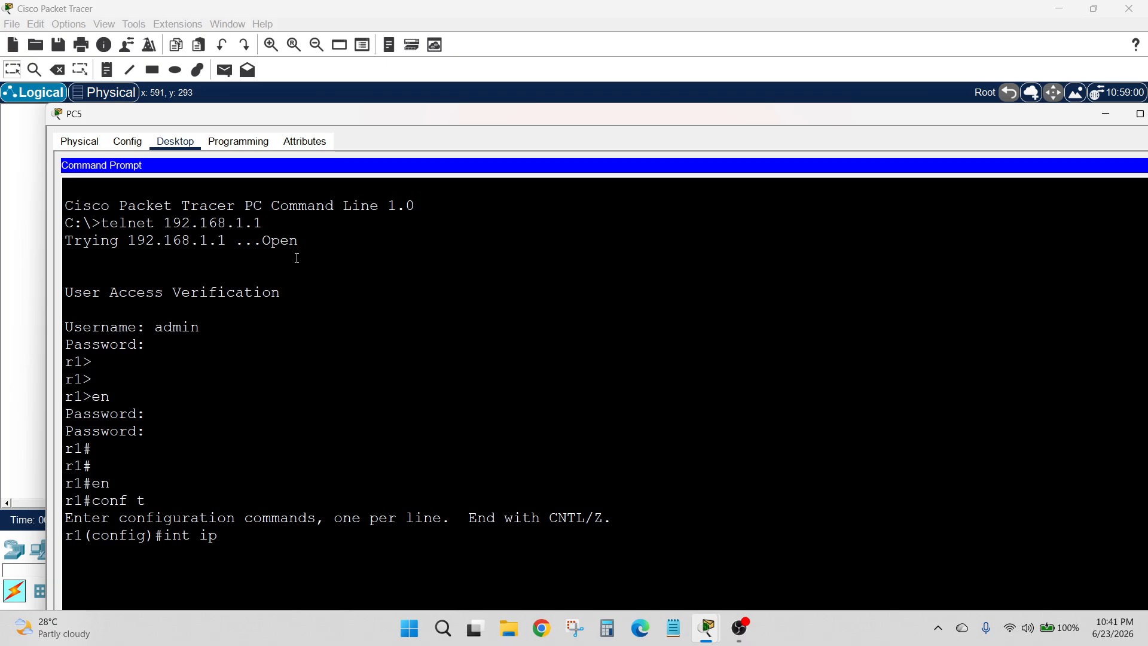
pyautogui.write(' br')
pyautogui.press('Tab')
pyautogui.press('BackSpace')
pyautogui.press('BackSpace')
pyautogui.press('BackSpace')
pyautogui.press('BackSpace')
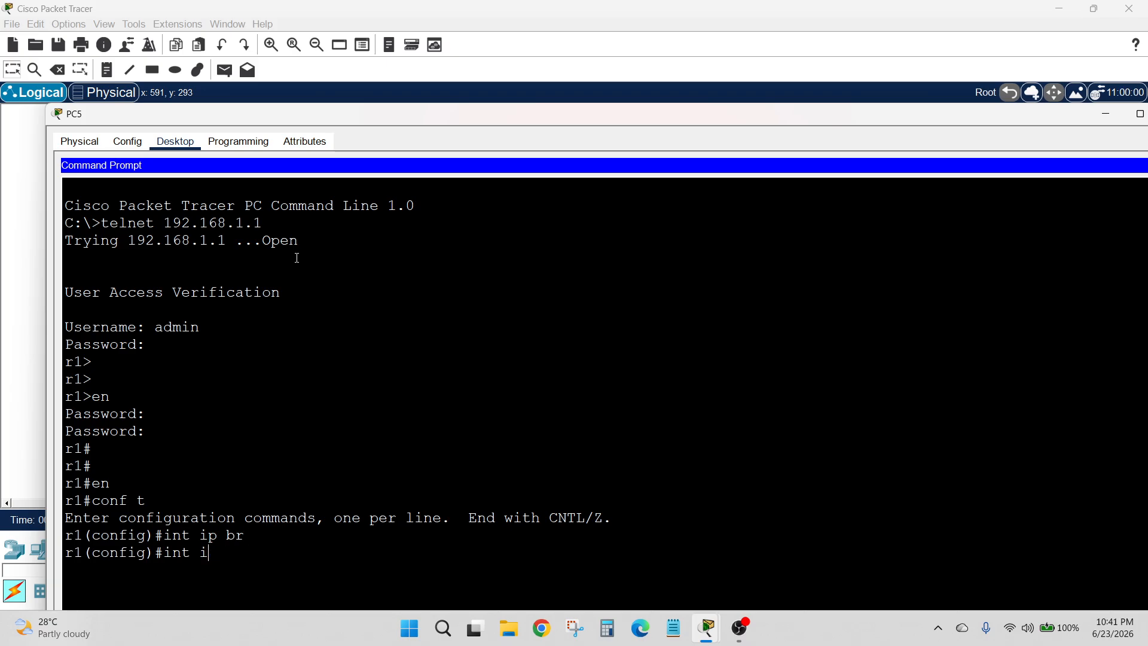
pyautogui.press('BackSpace')
pyautogui.press('BackSpace')
pyautogui.press('BackSpace')
pyautogui.press('BackSpace')
pyautogui.press('BackSpace')
pyautogui.write('ip int br')
pyautogui.press('Tab')
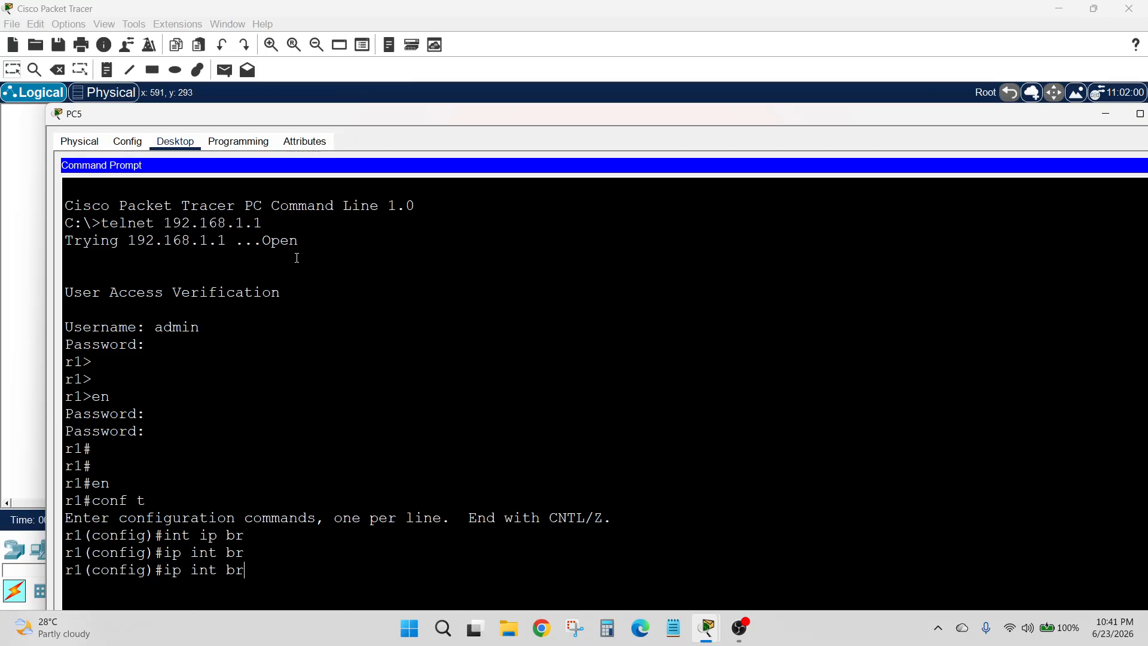
pyautogui.press('Return')
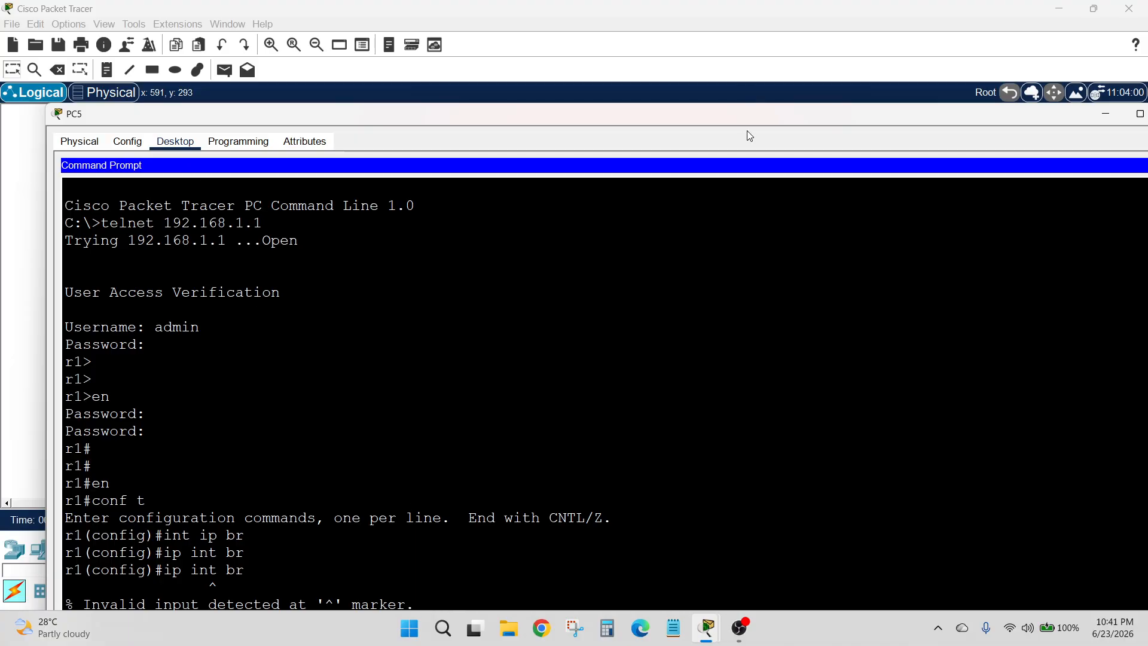
# - Close PC5's window and return to the network topology
pyautogui.moveTo(672, 117); pyautogui.dragTo(563, 96)
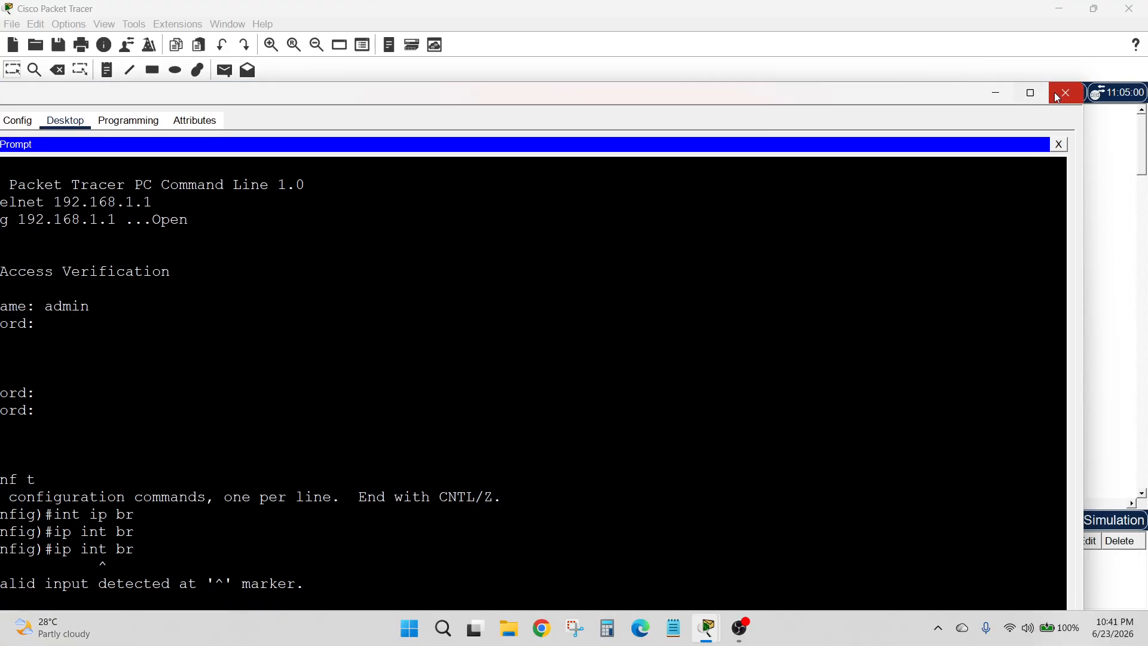
pyautogui.click(1055, 94)
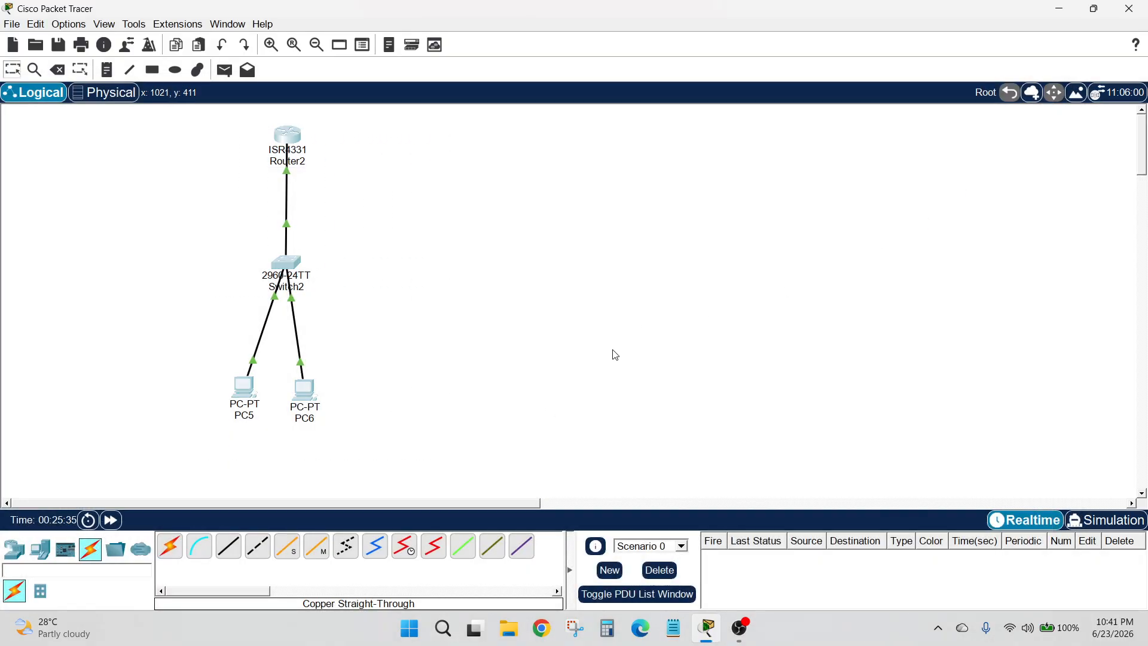
pyautogui.click(741, 628)
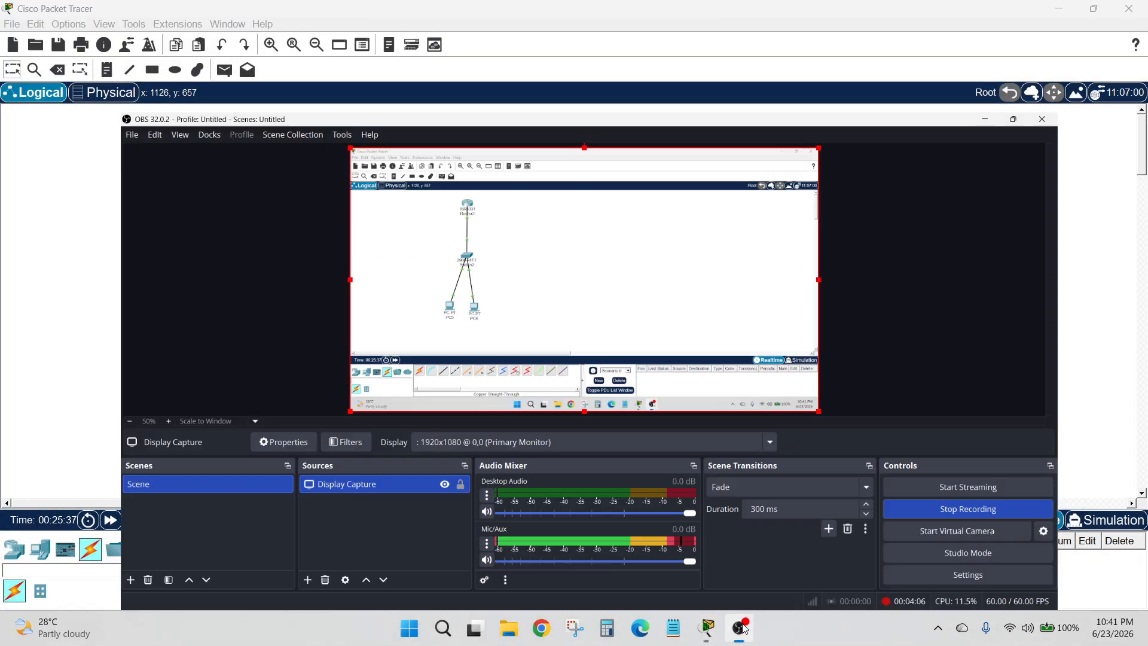